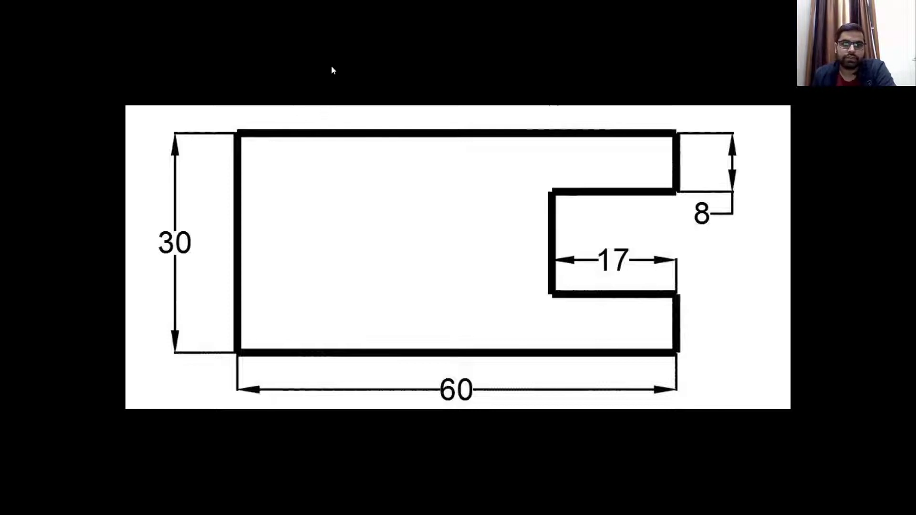
Switch from the full-screen reference sketch back to the blank Drawing1 canvas
{"action": "key", "text": "alt+Tab"}
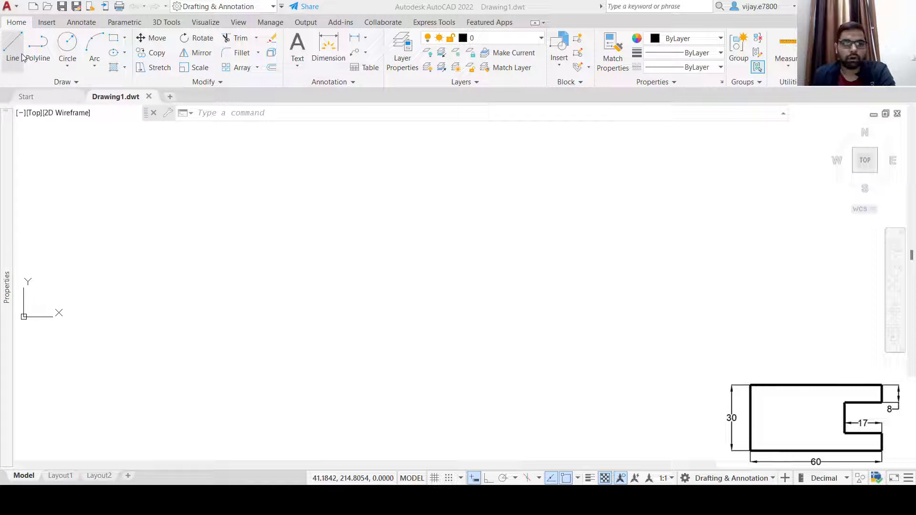
Start a LINE command with its first point fixed at 30,30
{"action": "left_click", "coordinate": [327, 202]}
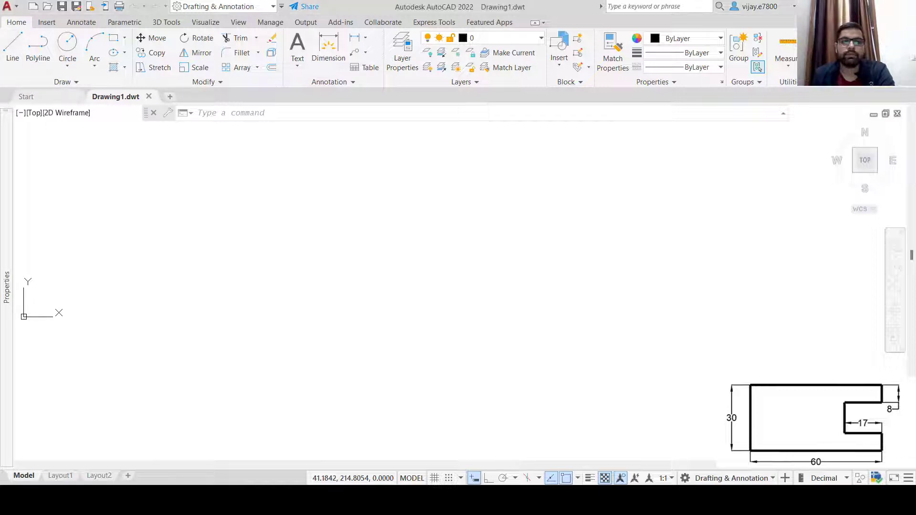
{"action": "type", "text": "L"}
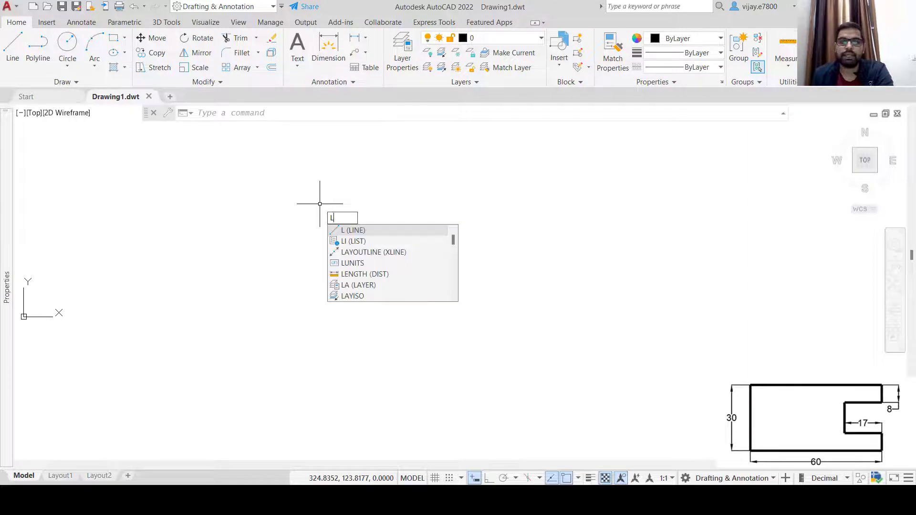
{"action": "left_click", "coordinate": [346, 231]}
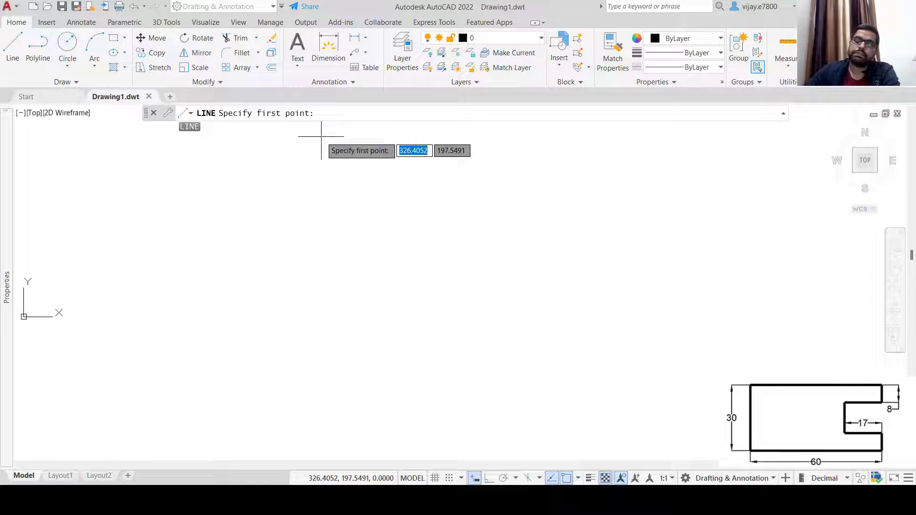
{"action": "type", "text": "30"}
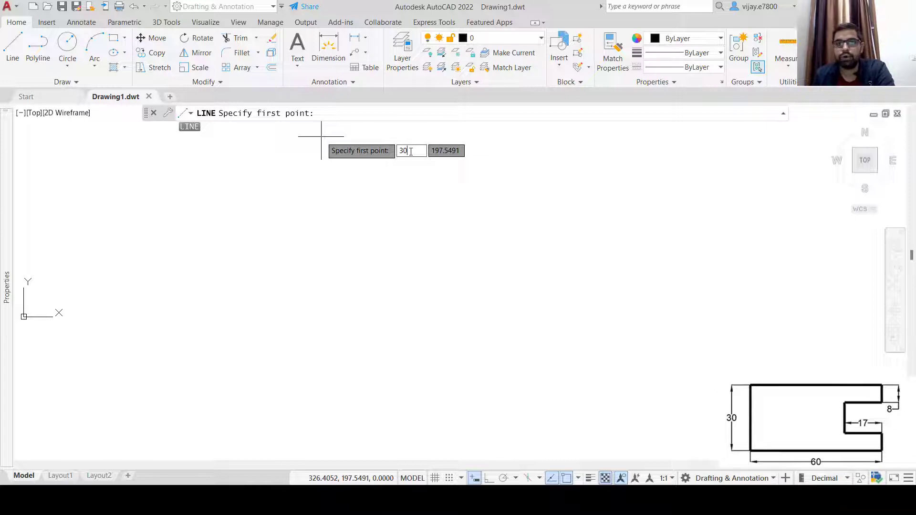
{"action": "key", "text": "Tab"}
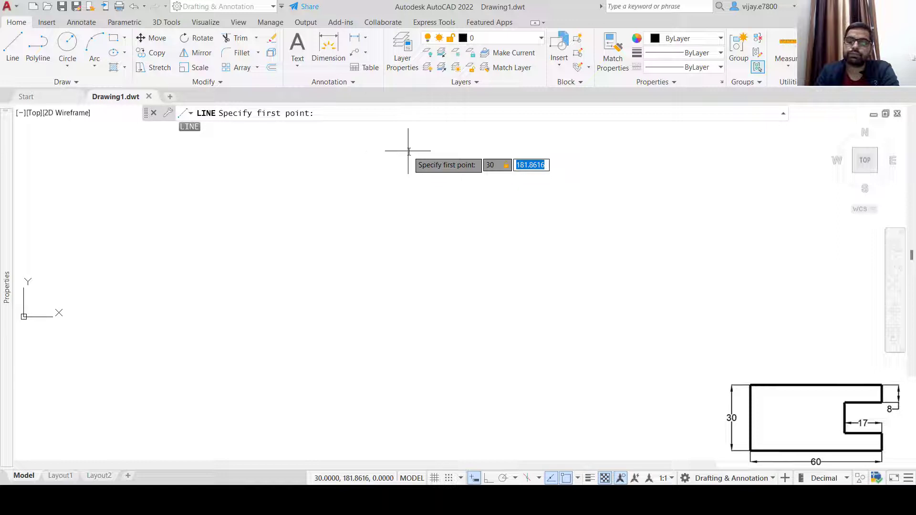
{"action": "type", "text": "30"}
{"action": "key", "text": "Return"}
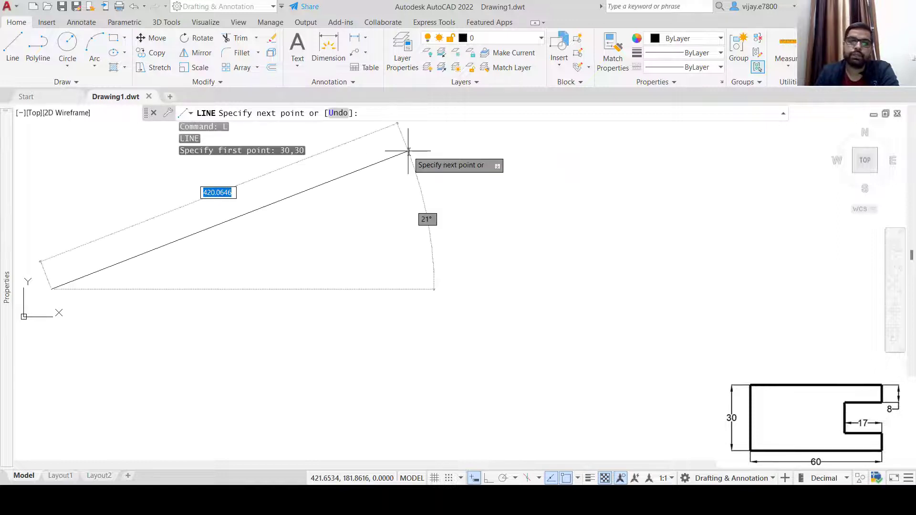
{"action": "mouse_move", "coordinate": [147, 260]}
{"action": "middle_mouse_down"}
{"action": "mouse_move", "coordinate": [300, 270]}
{"action": "mouse_move", "coordinate": [366, 260]}
{"action": "middle_mouse_up"}
{"action": "scroll", "coordinate": [366, 260], "scroll_direction": "up", "scroll_amount": 2}
{"action": "scroll", "coordinate": [313, 275], "scroll_direction": "up", "scroll_amount": 2}
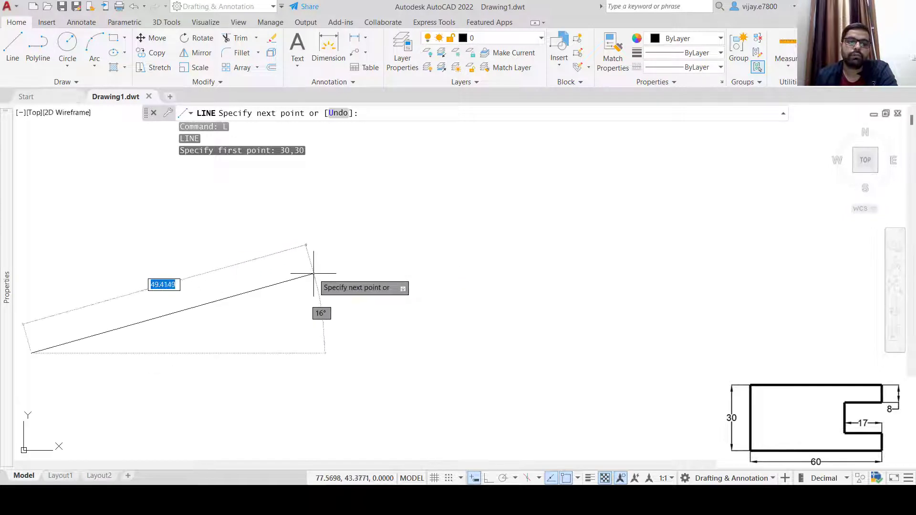
{"action": "middle_click_drag", "start_coordinate": [241, 266], "coordinate": [562, 264]}
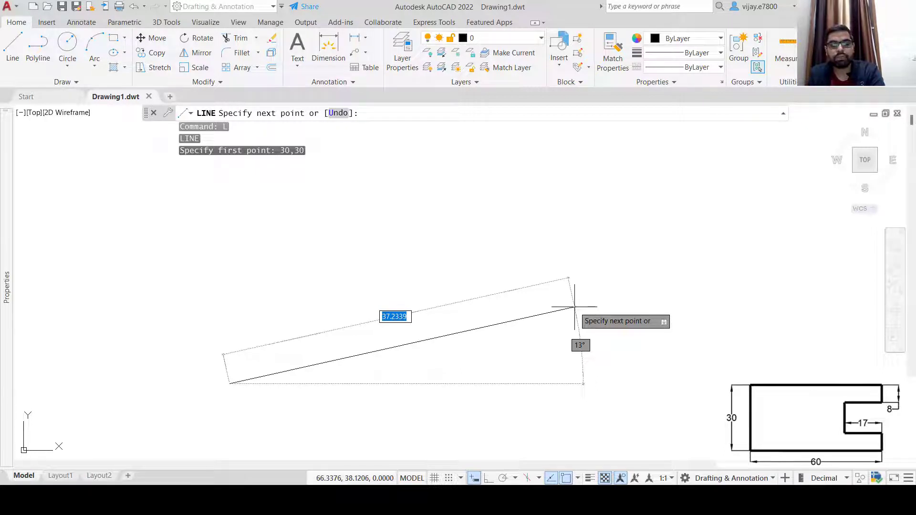
{"action": "type", "text": "@"}
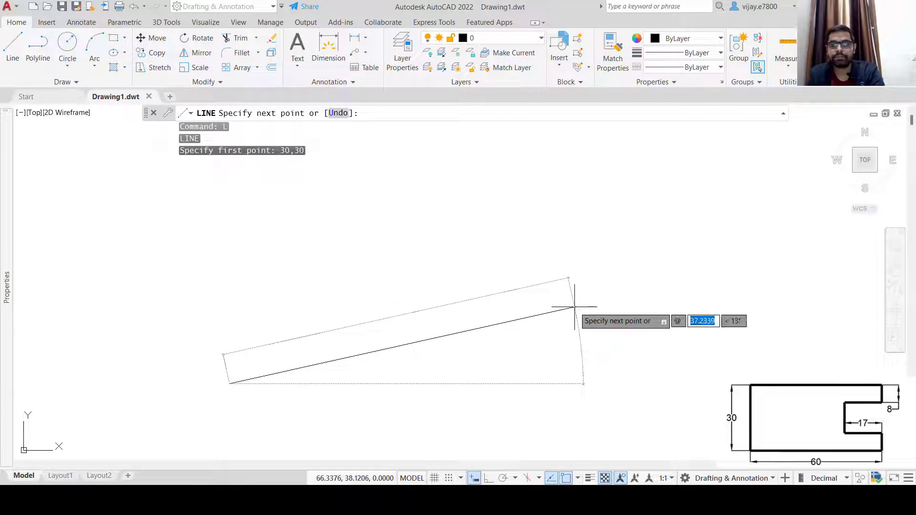
{"action": "type", "text": "60,0"}
{"action": "key", "text": "Return"}
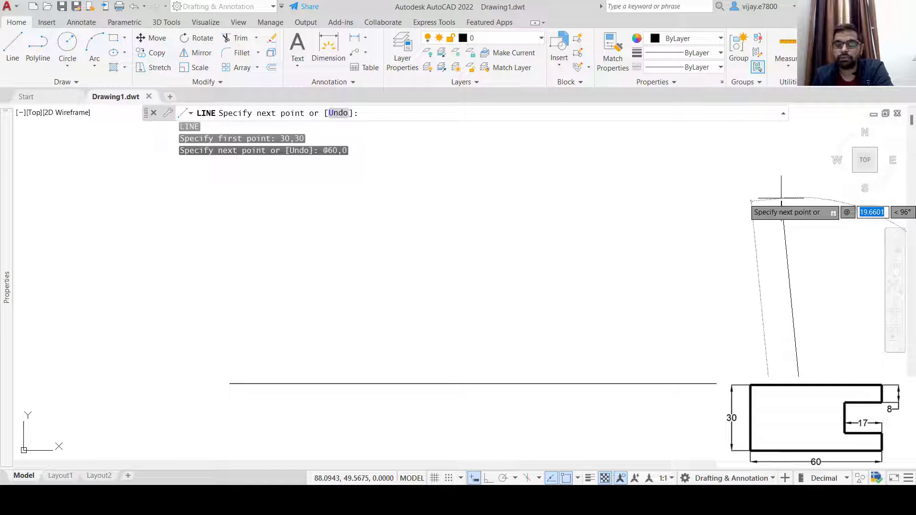
{"action": "type", "text": "0"}
{"action": "key", "text": "Tab"}
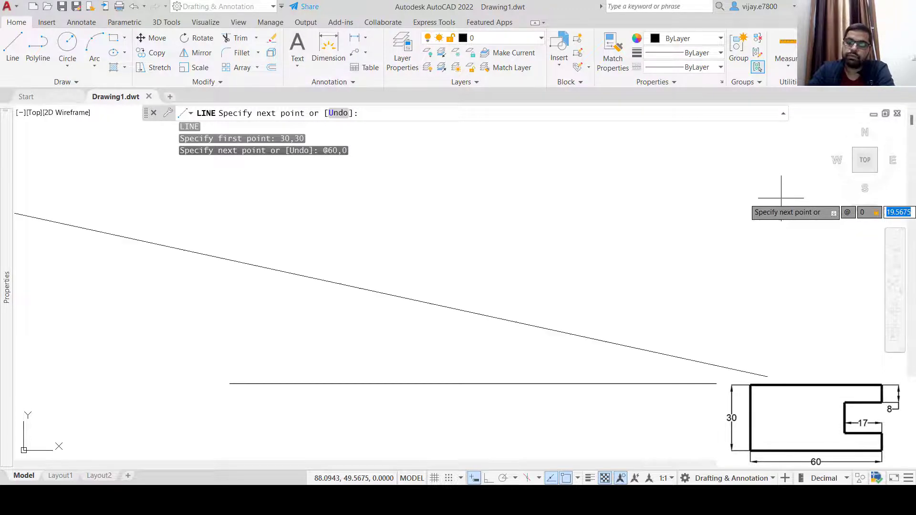
Add an 8-unit rise, a 17-unit run left (-17,0) and a 14-unit slot side (0,14)
{"action": "type", "text": "8"}
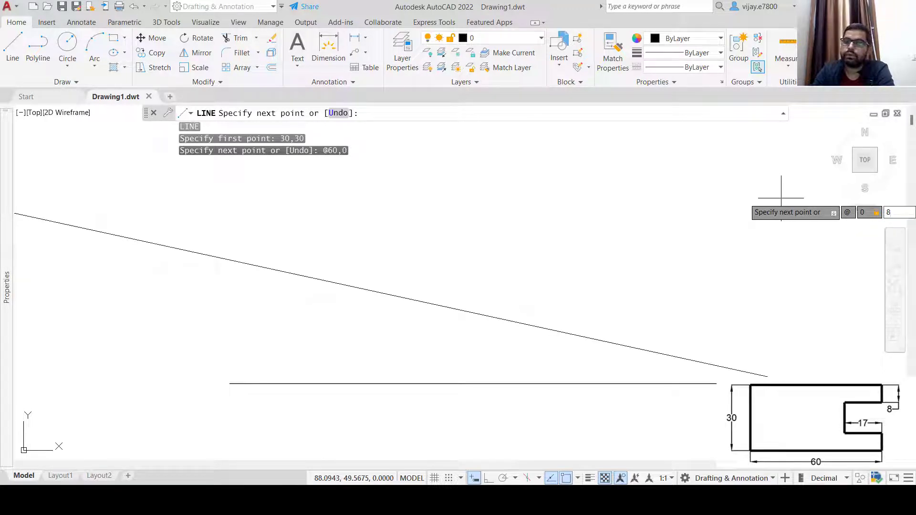
{"action": "key", "text": "Return"}
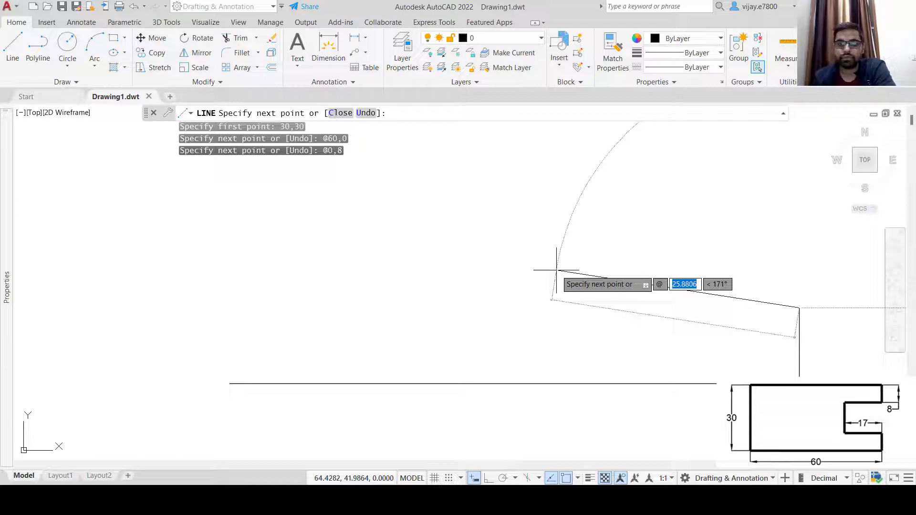
{"action": "type", "text": "-17"}
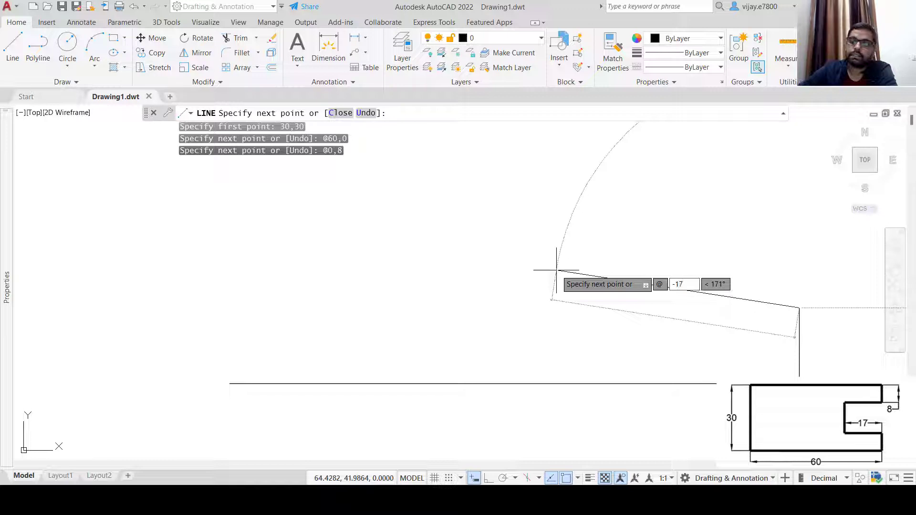
{"action": "type", "text": ",0"}
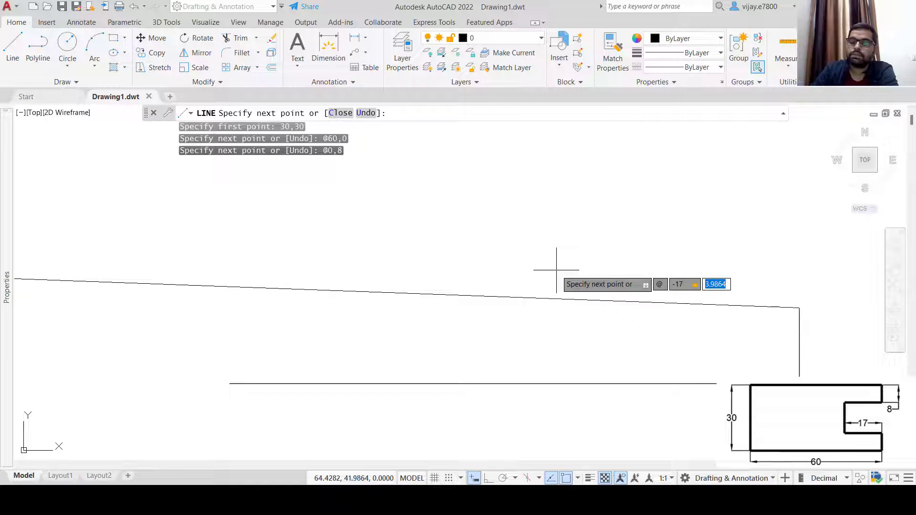
{"action": "key", "text": "Return"}
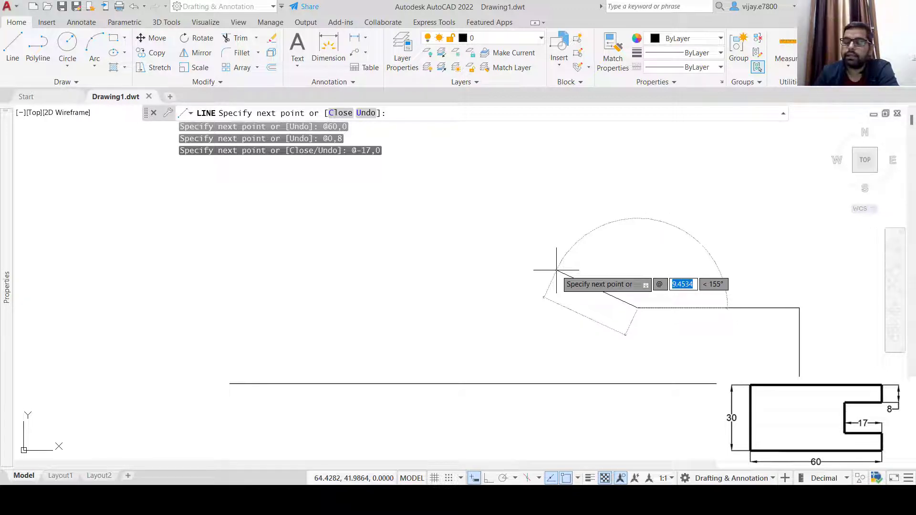
{"action": "type", "text": "0"}
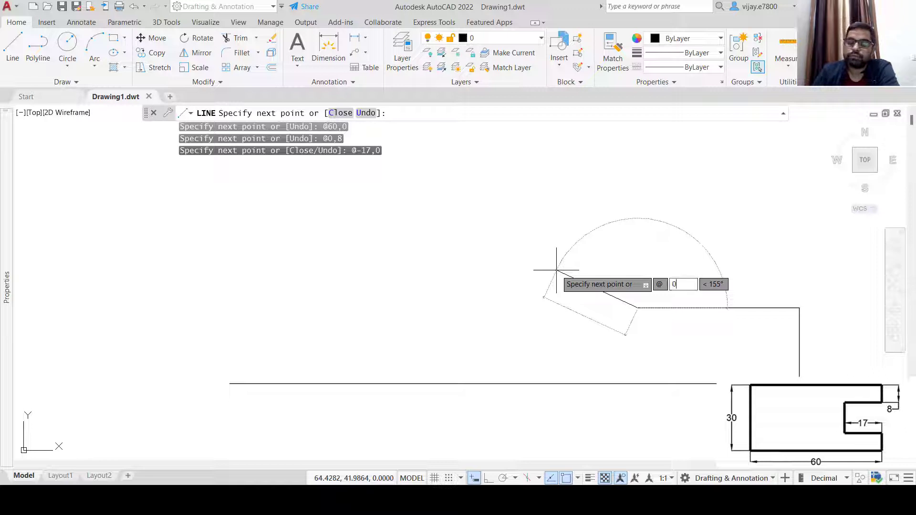
{"action": "type", "text": ",14"}
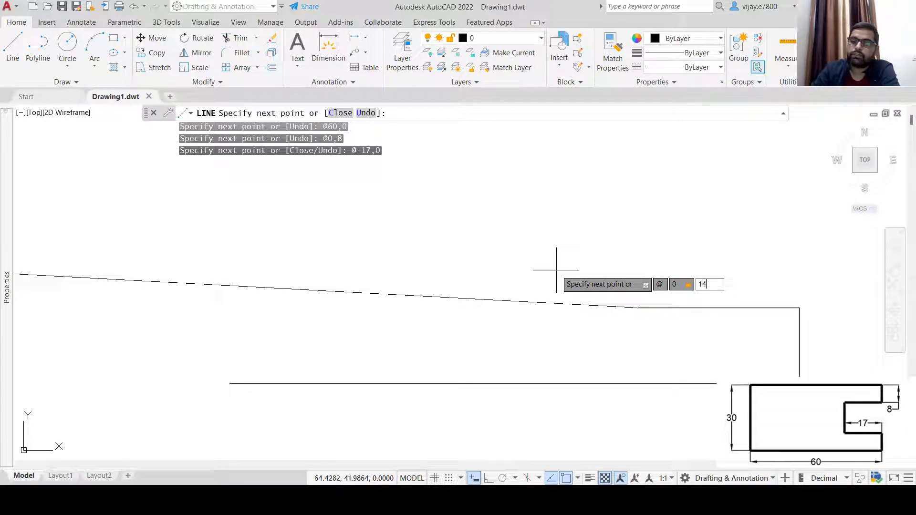
{"action": "key", "text": "Return"}
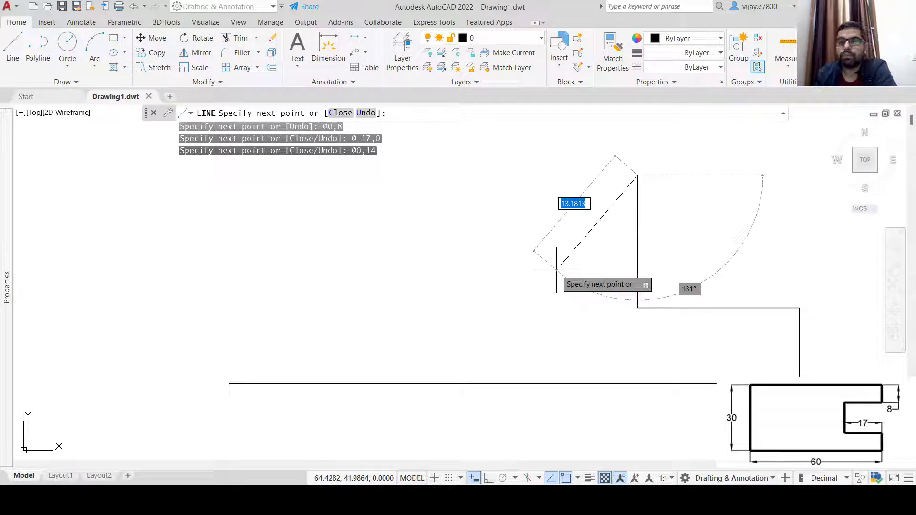
{"action": "mouse_move", "coordinate": [530, 233]}
{"action": "middle_mouse_down"}
{"action": "mouse_move", "coordinate": [472, 319]}
{"action": "mouse_move", "coordinate": [491, 288]}
{"action": "middle_mouse_up"}
{"action": "middle_click_drag", "start_coordinate": [505, 263], "coordinate": [491, 262]}
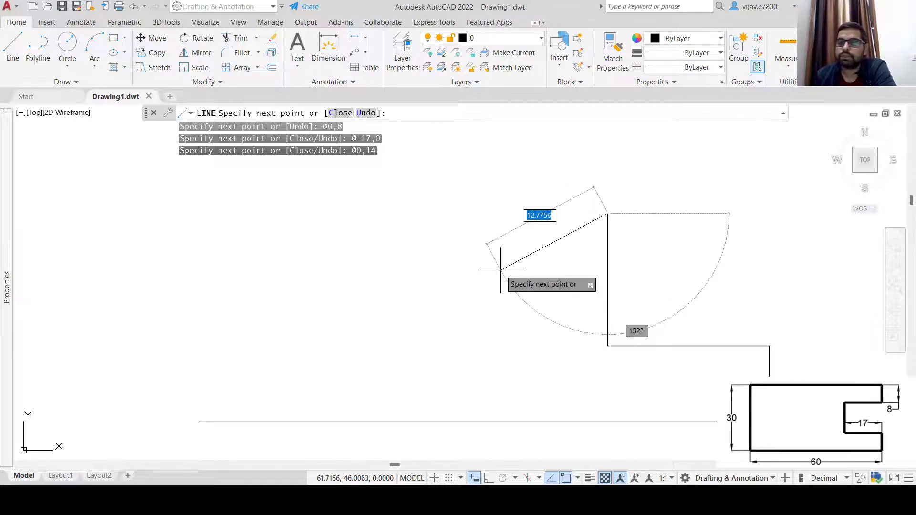
{"action": "scroll", "coordinate": [496, 258], "scroll_direction": "down", "scroll_amount": 2}
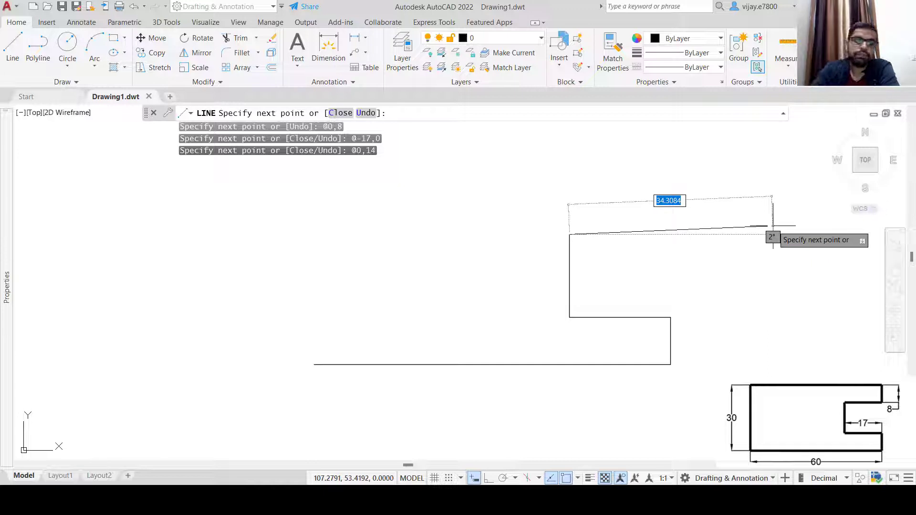
Draw the 17-unit segment closing the slot, the 8-unit rise, and the 60-unit top edge leftward
{"action": "type", "text": "@"}
{"action": "type", "text": "-17"}
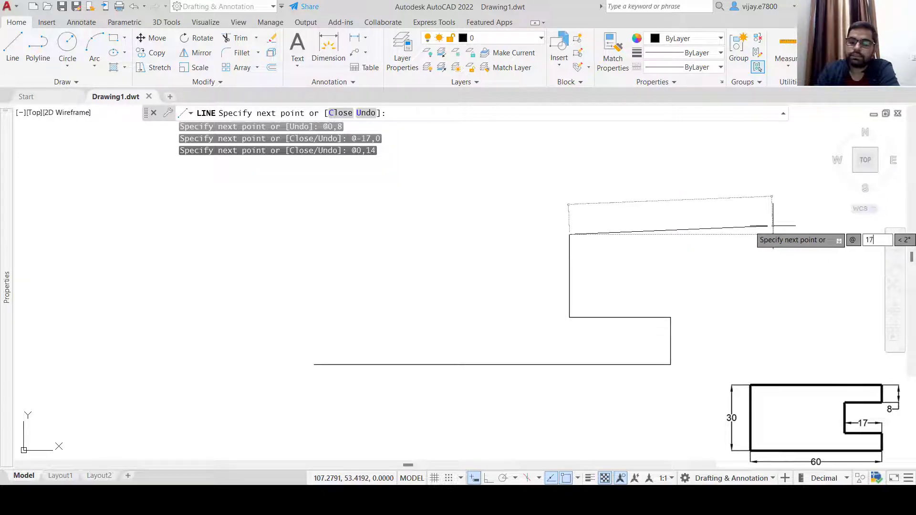
{"action": "key", "text": "Tab"}
{"action": "type", "text": "0"}
{"action": "key", "text": "Return"}
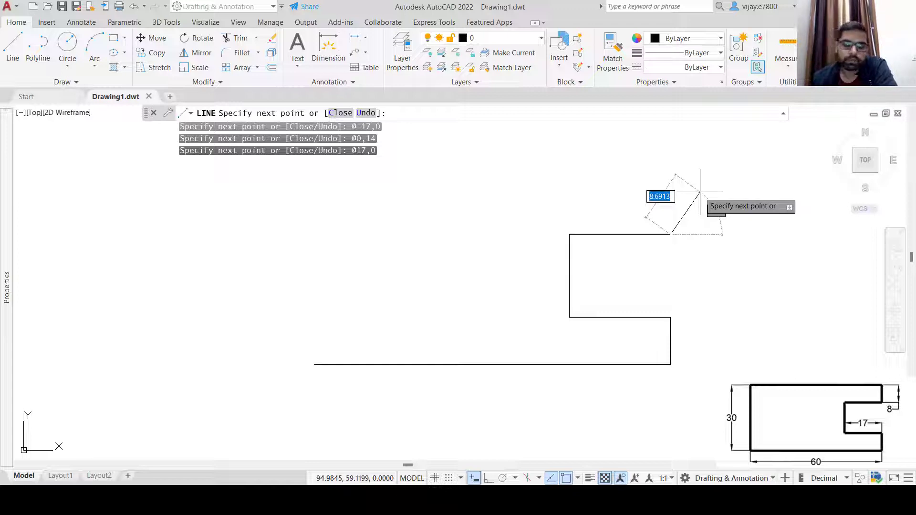
{"action": "type", "text": "@"}
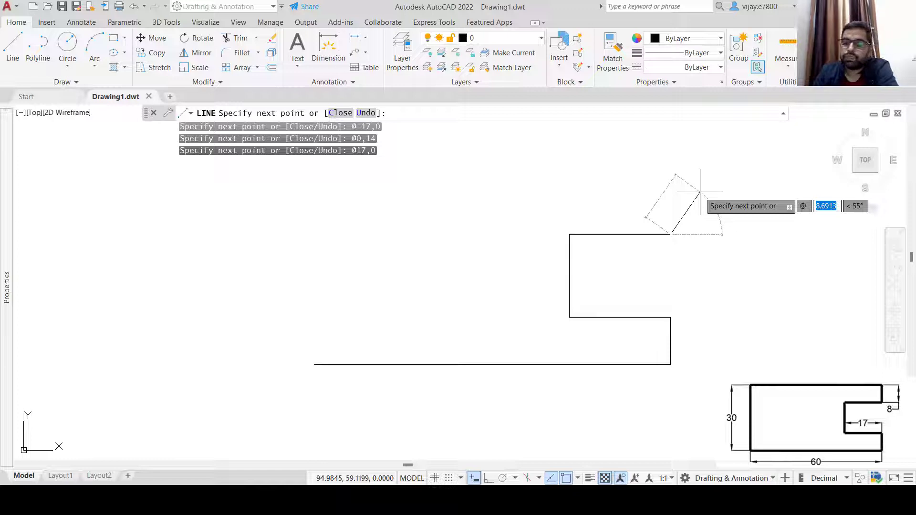
{"action": "type", "text": "0"}
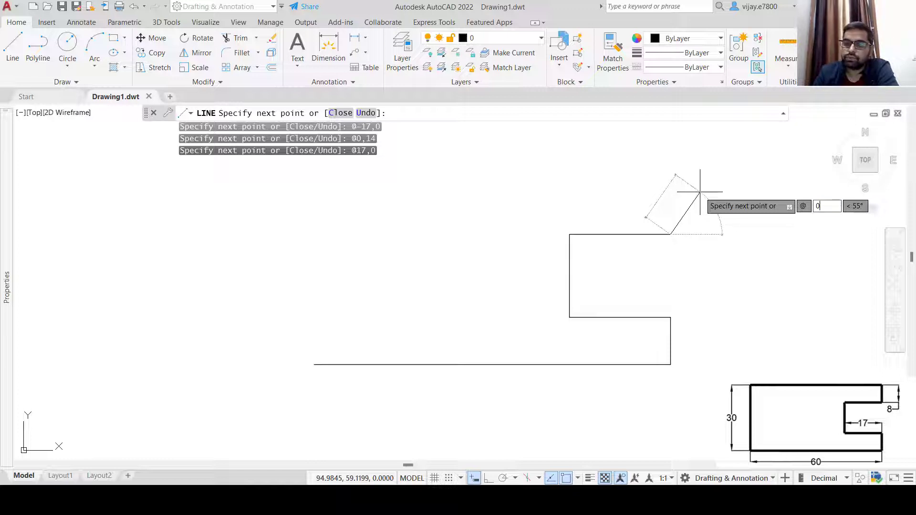
{"action": "type", "text": ",8"}
{"action": "key", "text": "Return"}
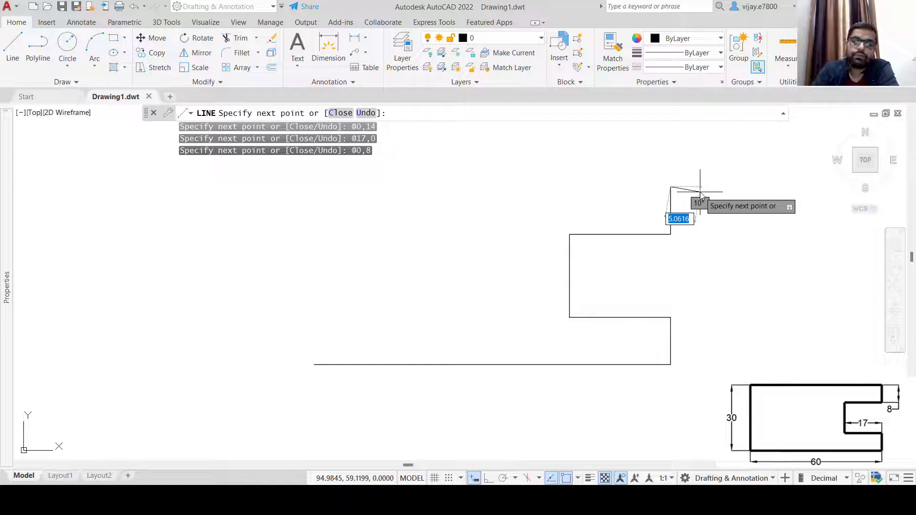
{"action": "type", "text": "-"}
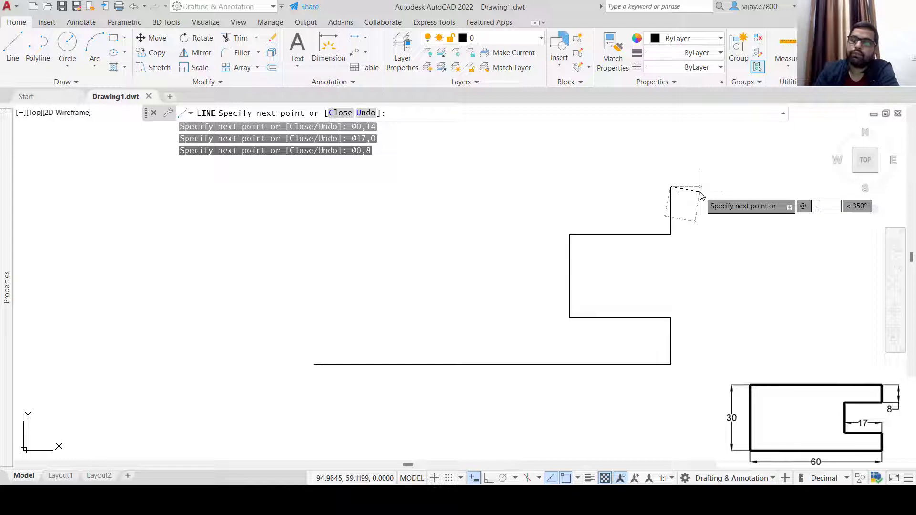
{"action": "type", "text": "60,"}
{"action": "type", "text": "0"}
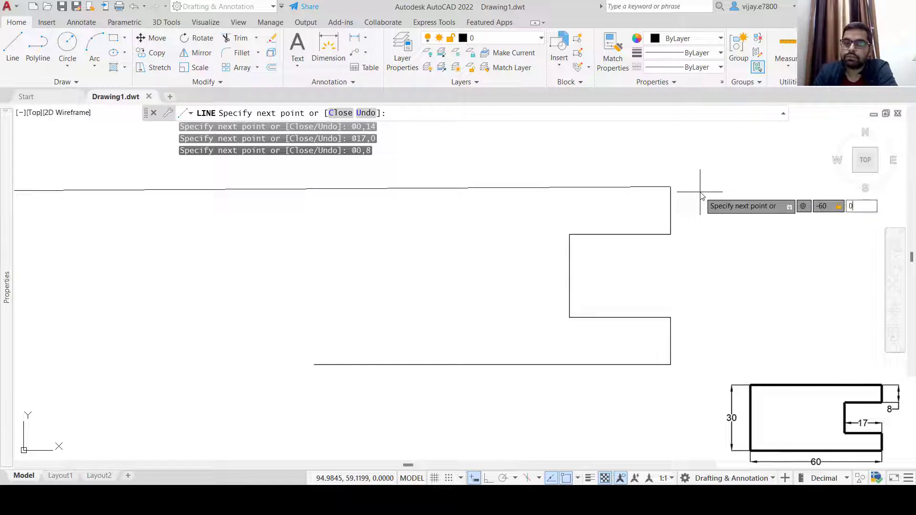
{"action": "key", "text": "Return"}
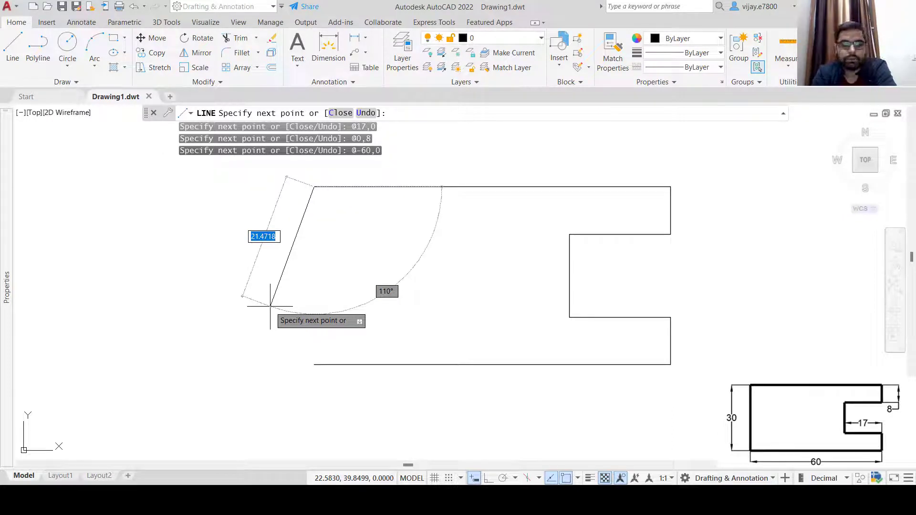
Draw the 30-unit left edge down to the start point and end the LINE command
{"action": "type", "text": "@"}
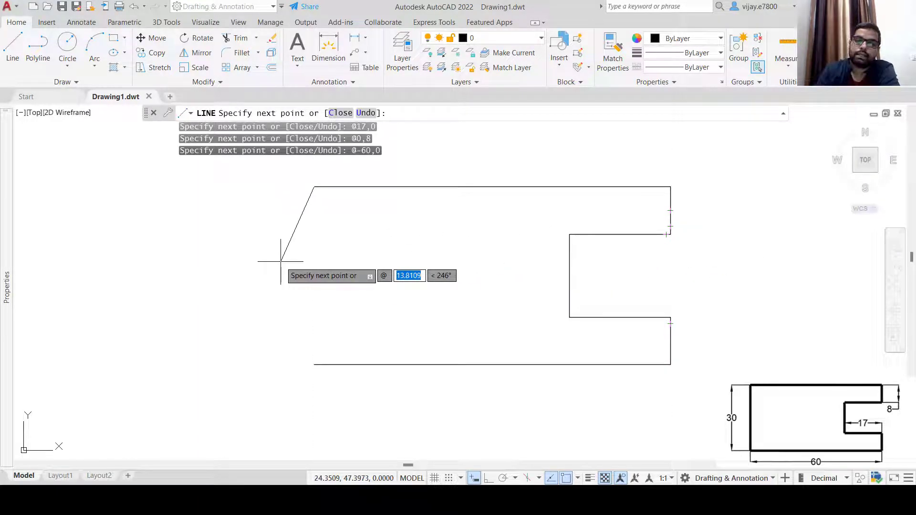
{"action": "type", "text": "0"}
{"action": "key", "text": "Tab"}
{"action": "type", "text": "-"}
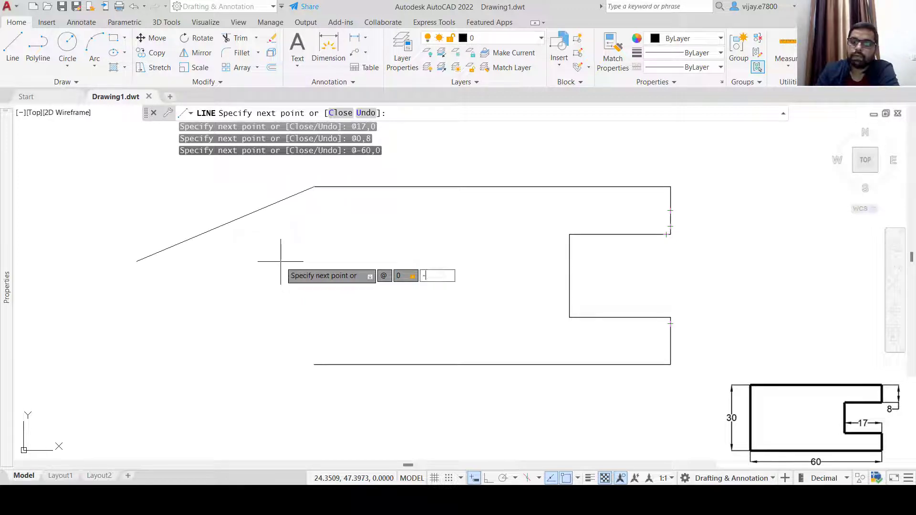
{"action": "key", "text": "Return"}
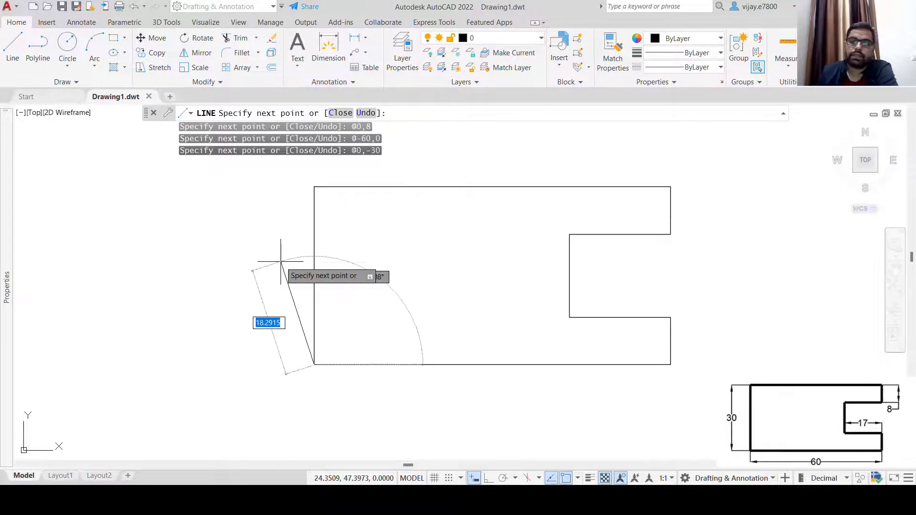
{"action": "right_click", "coordinate": [196, 285]}
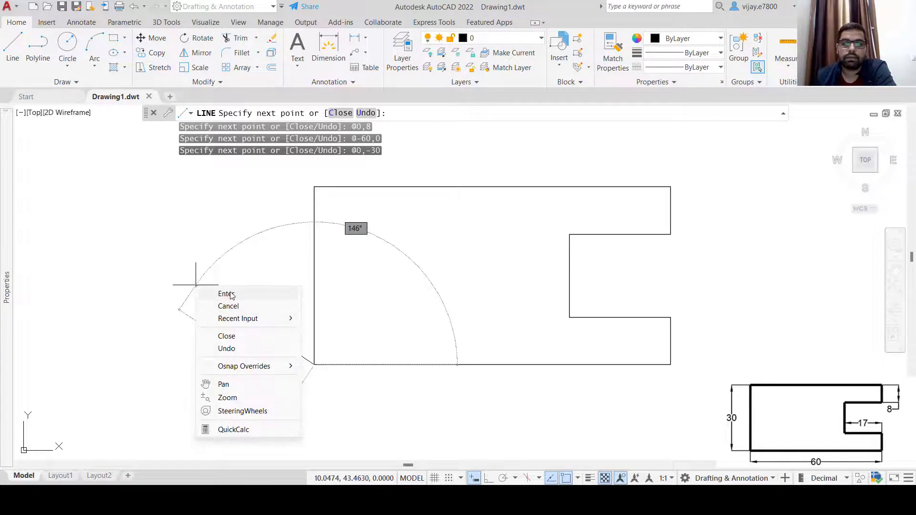
{"action": "left_click", "coordinate": [226, 294]}
Add linear dimensions of 8 for the upper and lower steps on the right side
{"action": "middle_click_drag", "start_coordinate": [516, 255], "coordinate": [417, 274]}
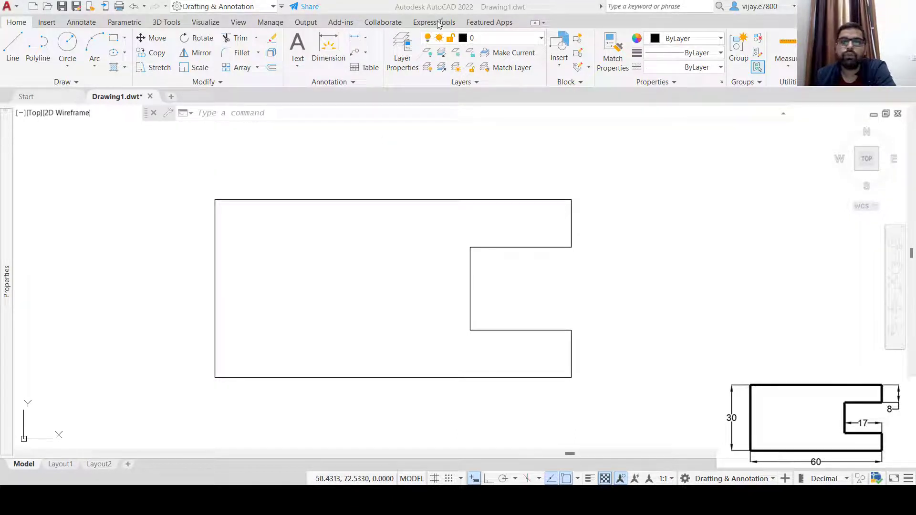
{"action": "left_click", "coordinate": [366, 39]}
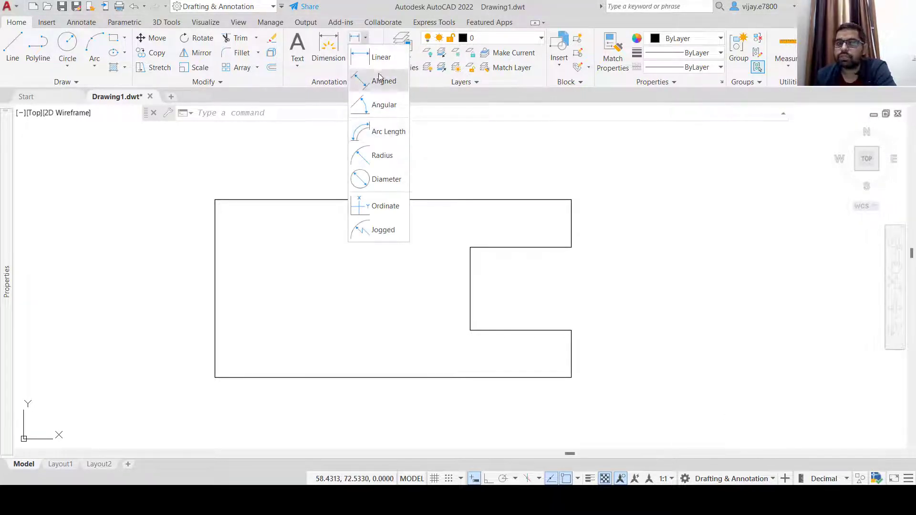
{"action": "left_click", "coordinate": [374, 57]}
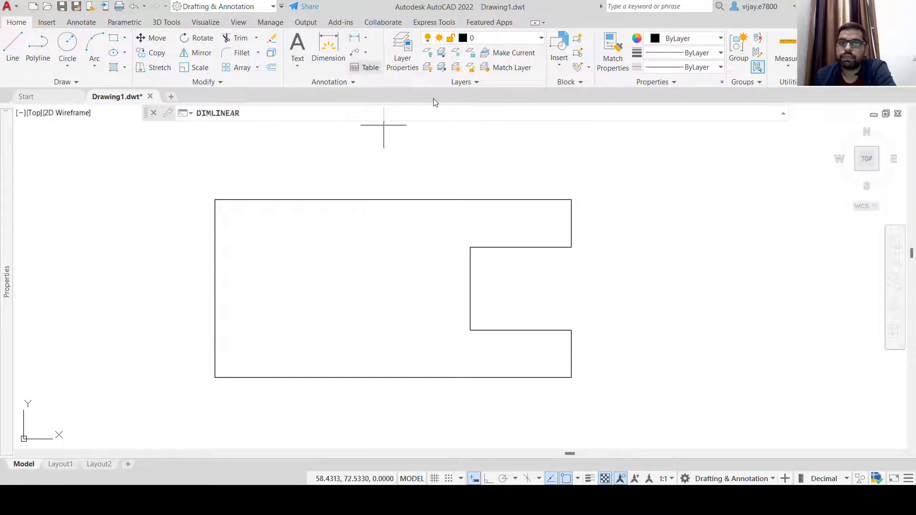
{"action": "left_click", "coordinate": [571, 199]}
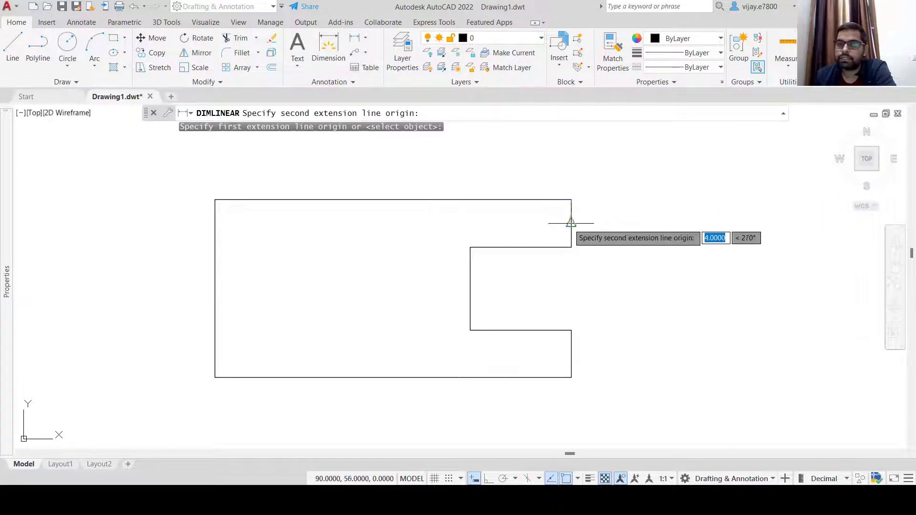
{"action": "left_click", "coordinate": [571, 247]}
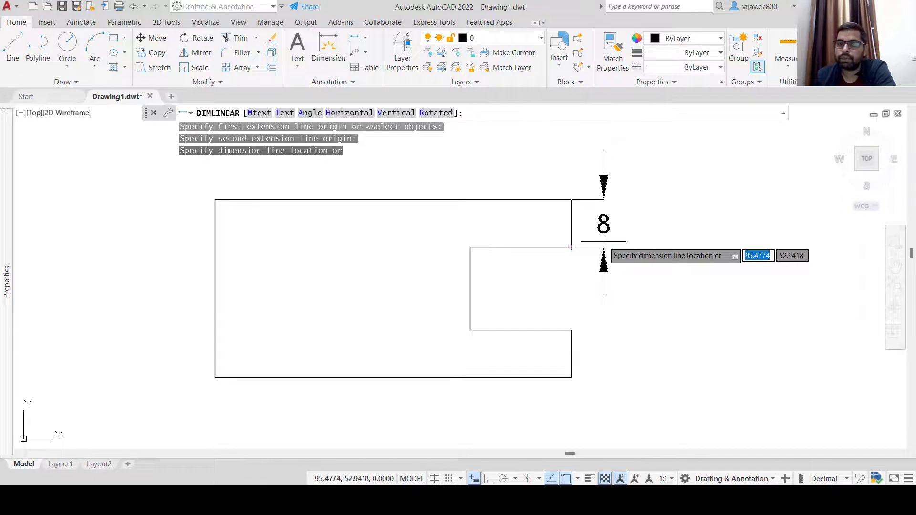
{"action": "left_click", "coordinate": [603, 253]}
{"action": "right_click", "coordinate": [570, 290]}
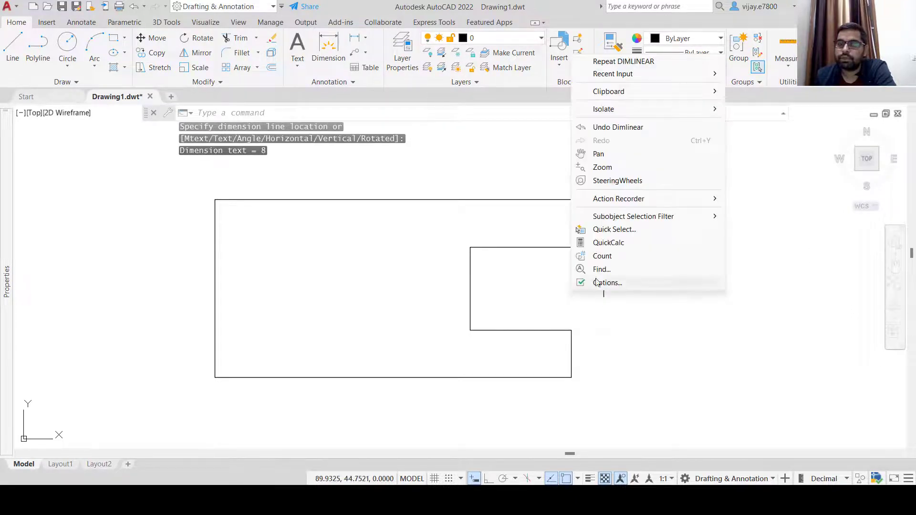
{"action": "left_click", "coordinate": [622, 61]}
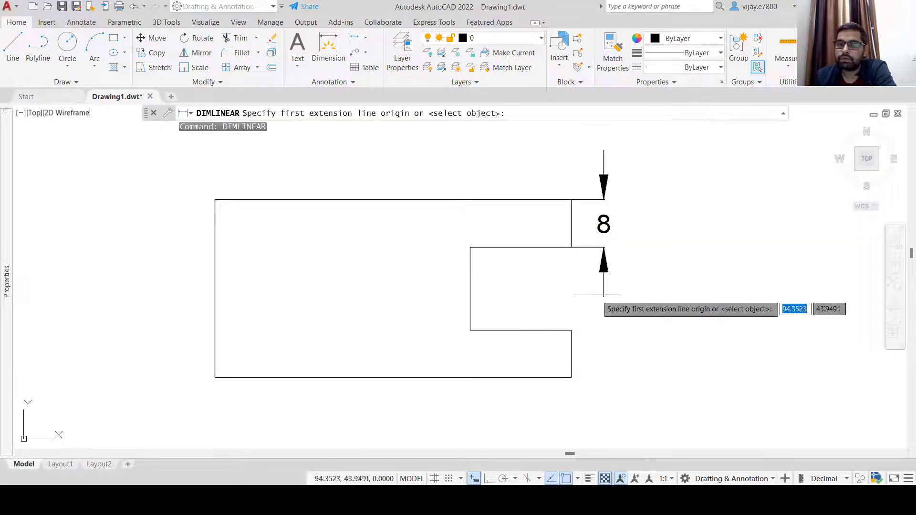
{"action": "left_click", "coordinate": [571, 330]}
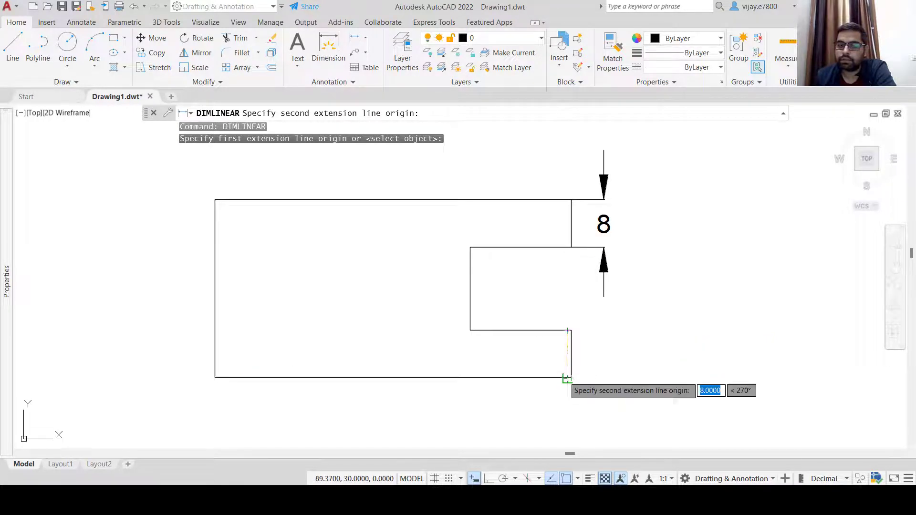
{"action": "left_click", "coordinate": [567, 378]}
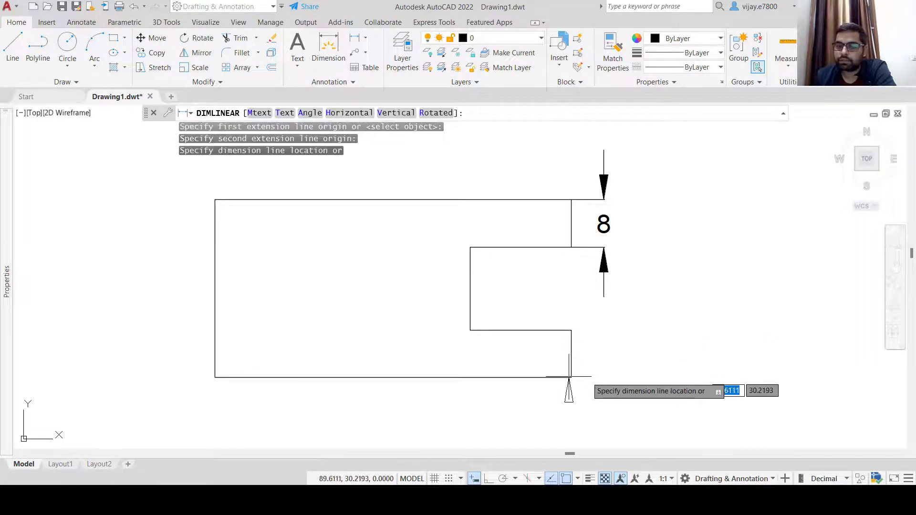
{"action": "left_click", "coordinate": [602, 375]}
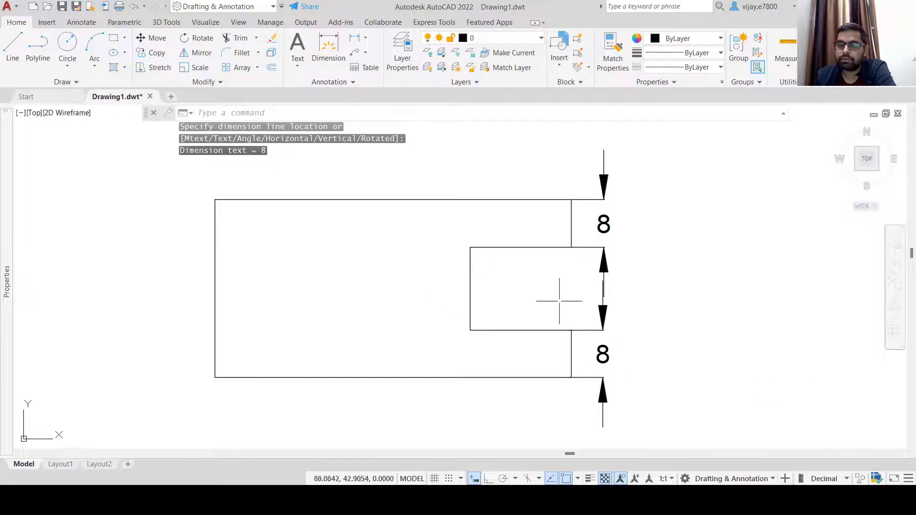
Dimension the slot with 14 for its height and 17 for its depth
{"action": "right_click", "coordinate": [412, 248]}
{"action": "left_click", "coordinate": [453, 254]}
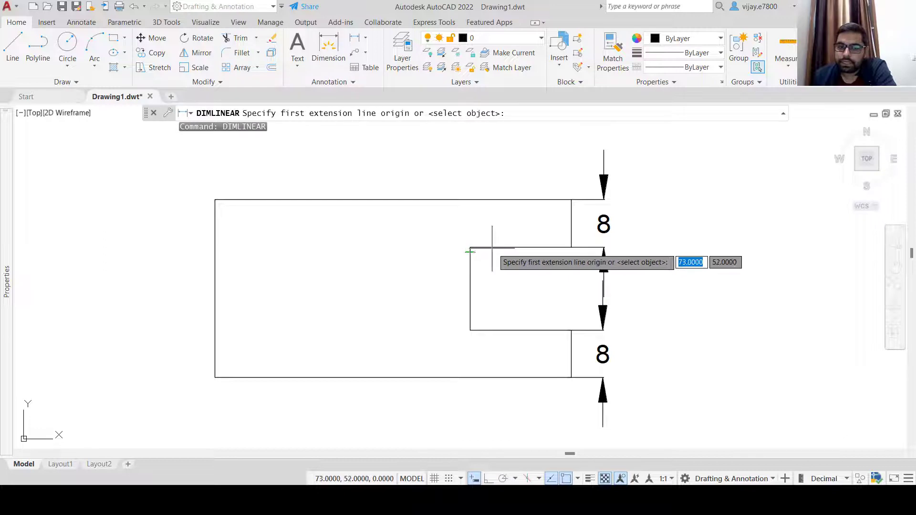
{"action": "left_click", "coordinate": [470, 247]}
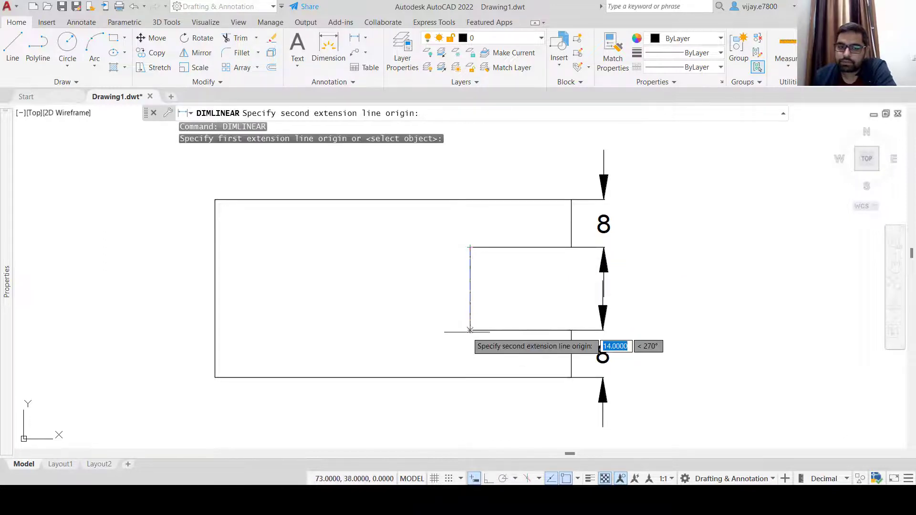
{"action": "left_click", "coordinate": [470, 330]}
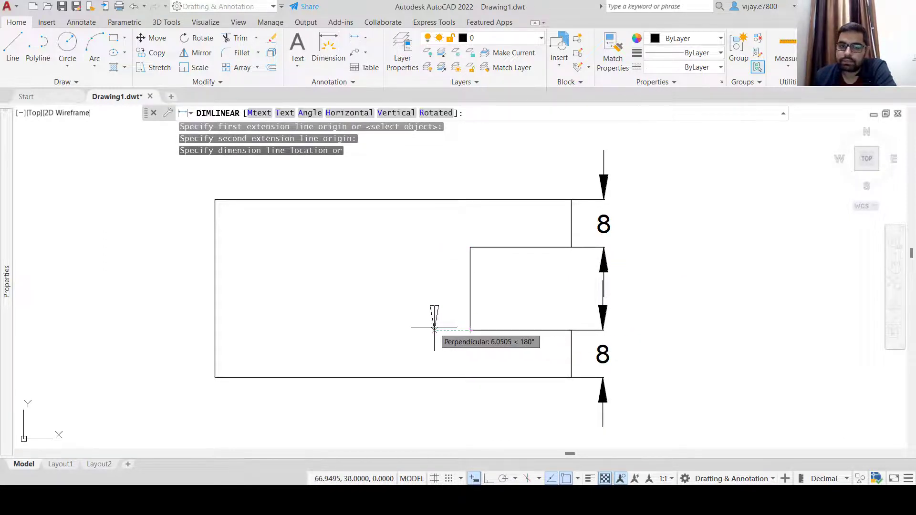
{"action": "left_click", "coordinate": [433, 317]}
{"action": "right_click", "coordinate": [369, 278]}
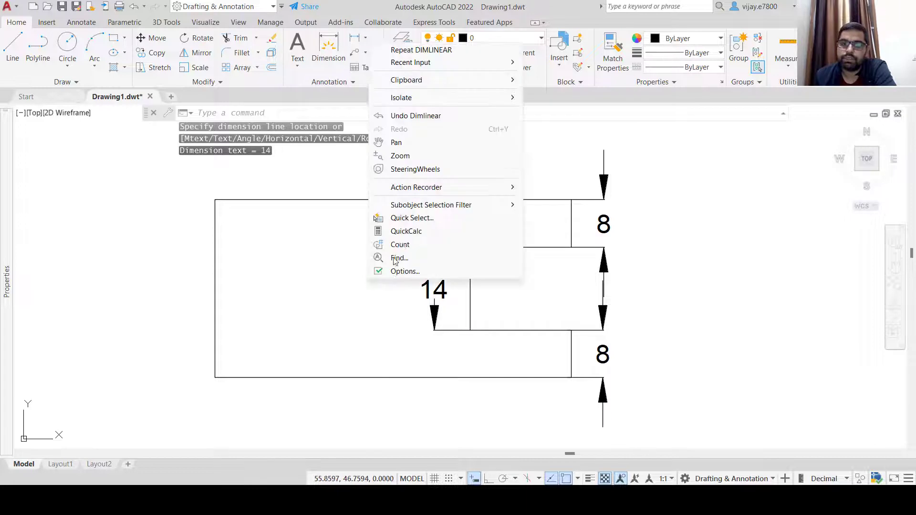
{"action": "left_click", "coordinate": [396, 46]}
{"action": "left_click", "coordinate": [469, 330]}
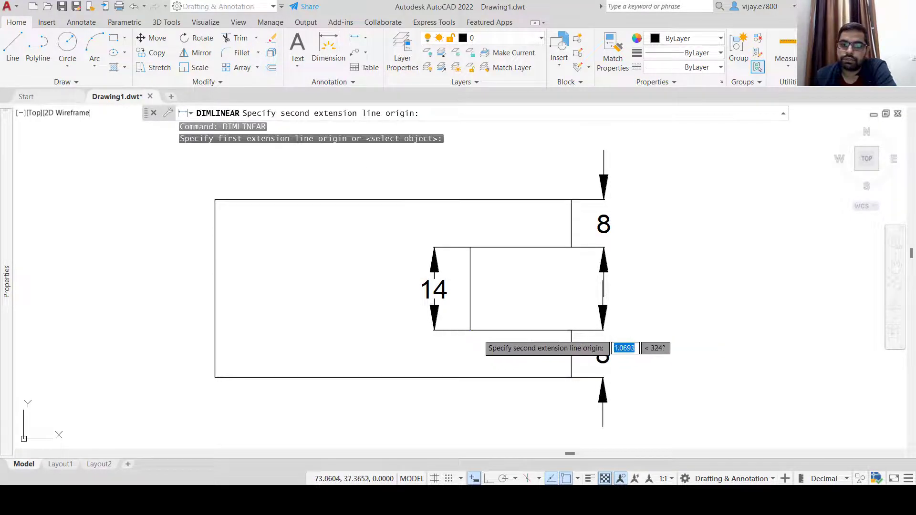
{"action": "left_click", "coordinate": [571, 330]}
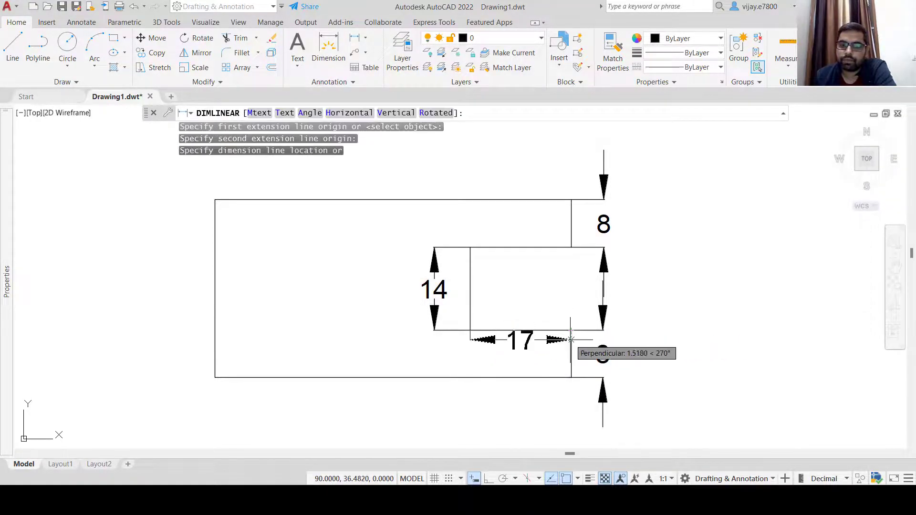
{"action": "left_click", "coordinate": [567, 350]}
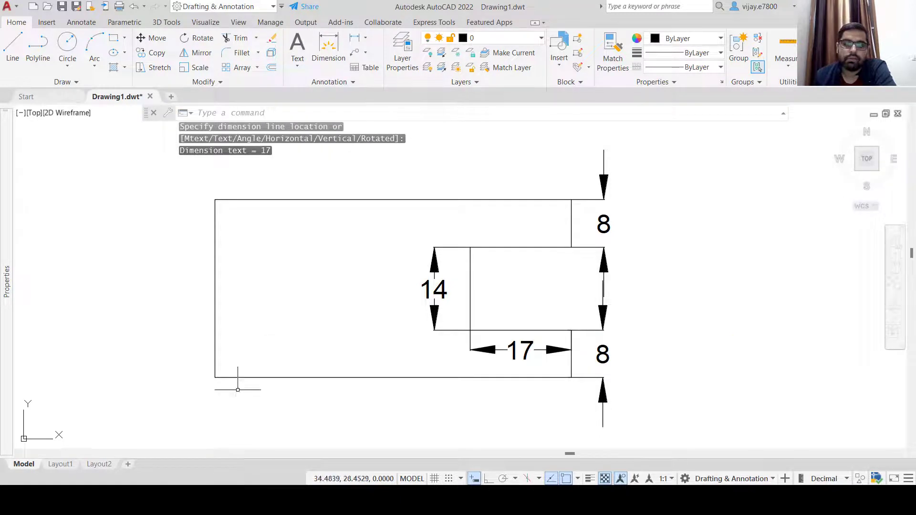
Add the 60 overall-length dimension below the bottom edge
{"action": "right_click", "coordinate": [154, 334]}
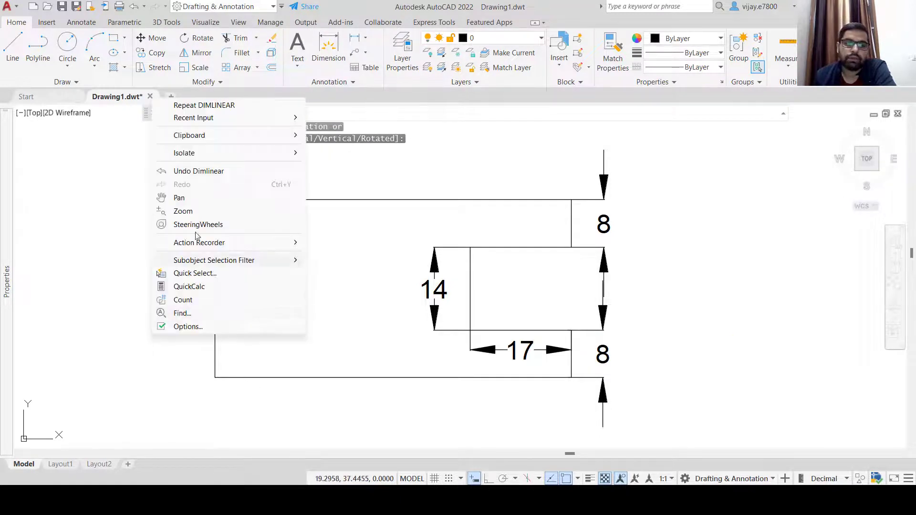
{"action": "left_click", "coordinate": [193, 105]}
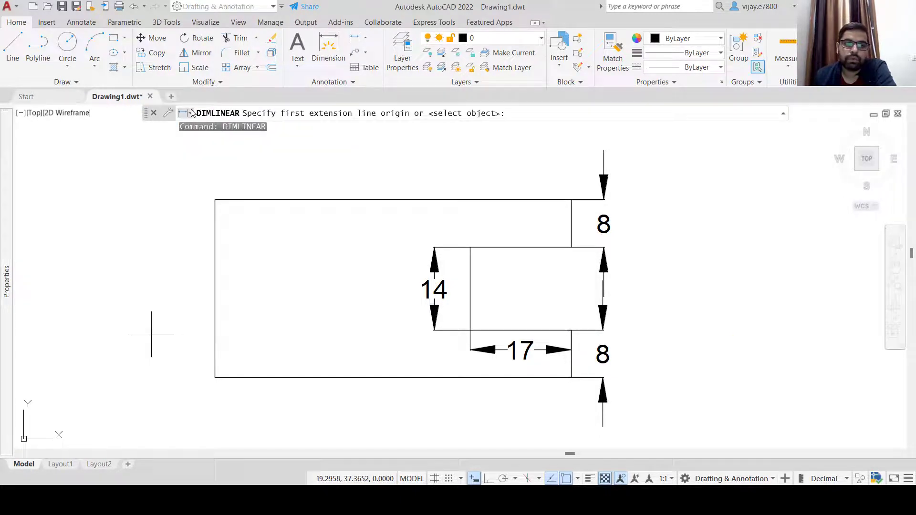
{"action": "left_click", "coordinate": [215, 377]}
{"action": "left_click", "coordinate": [571, 377]}
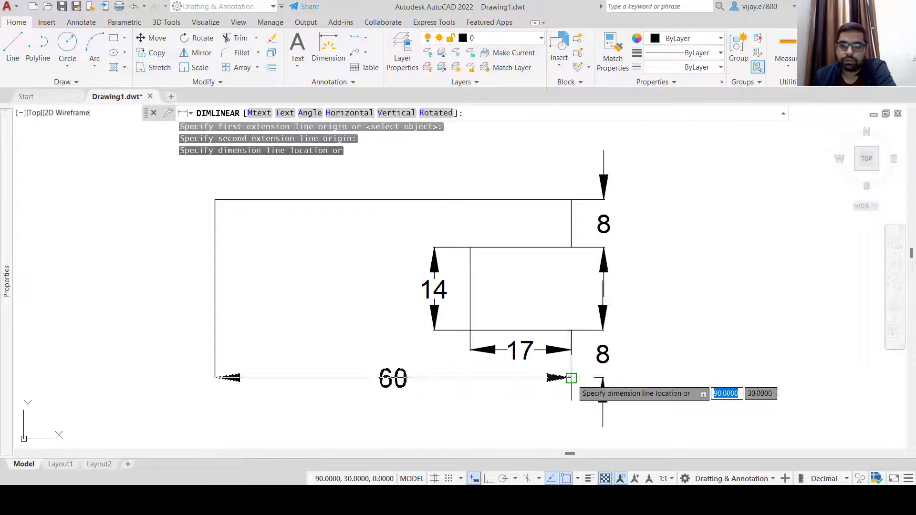
{"action": "left_click", "coordinate": [566, 405]}
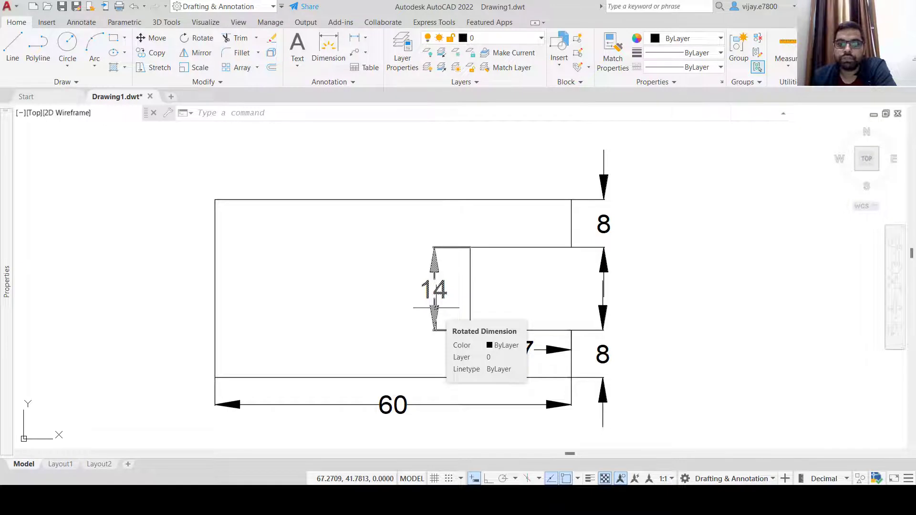
Select the 14 dimension and use Select Similar to select all dimensions
{"action": "left_click", "coordinate": [434, 310]}
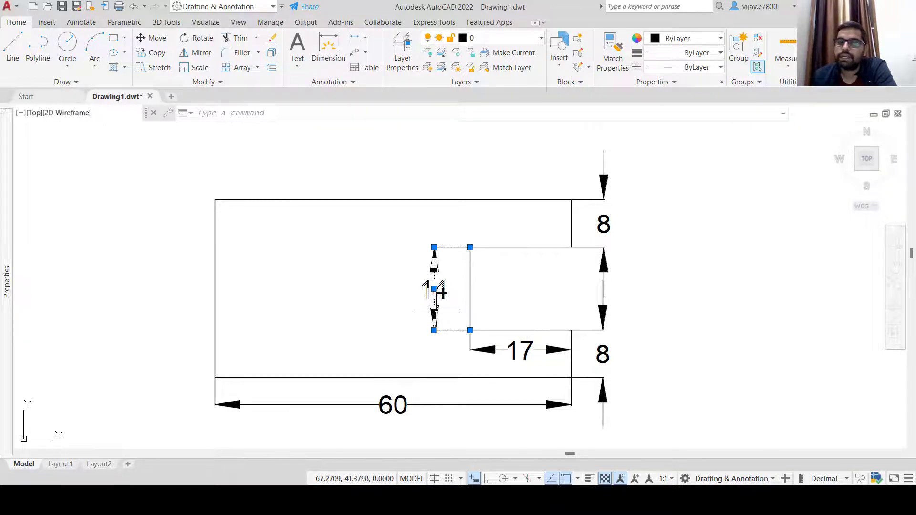
{"action": "right_click", "coordinate": [434, 309]}
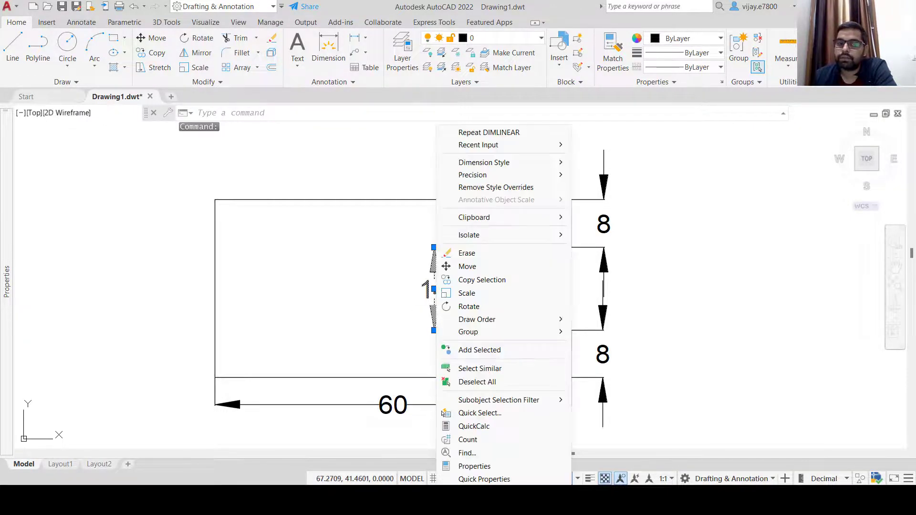
{"action": "left_click", "coordinate": [479, 369]}
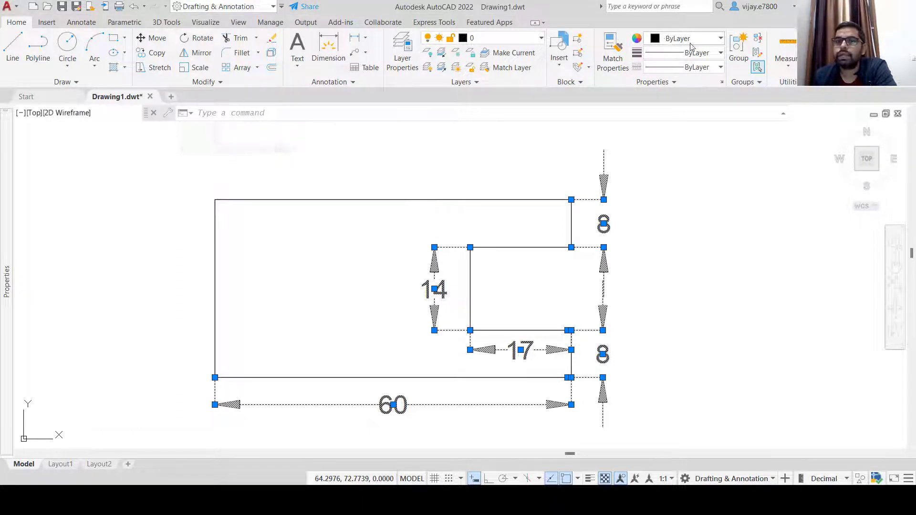
{"action": "left_click", "coordinate": [720, 39]}
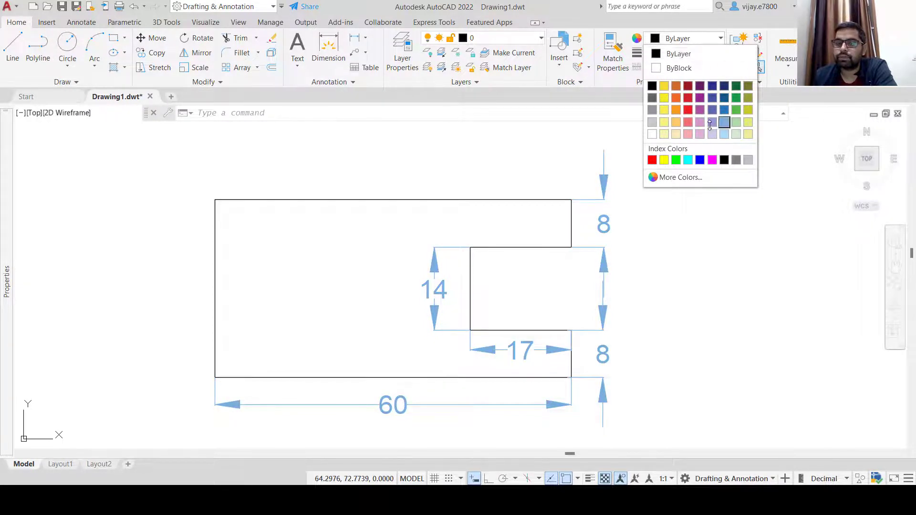
Set the selected dimensions' colour to light blue 122,175,223
{"action": "left_click", "coordinate": [720, 122]}
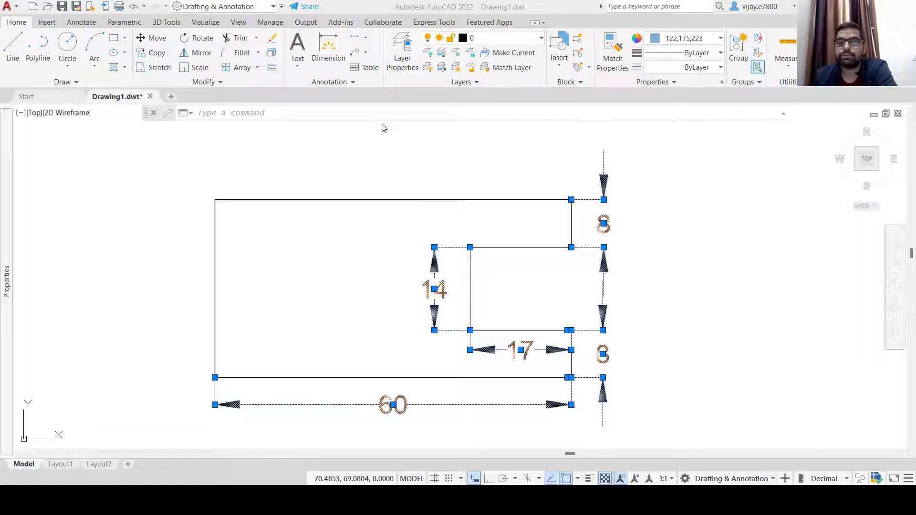
{"action": "left_click", "coordinate": [354, 84]}
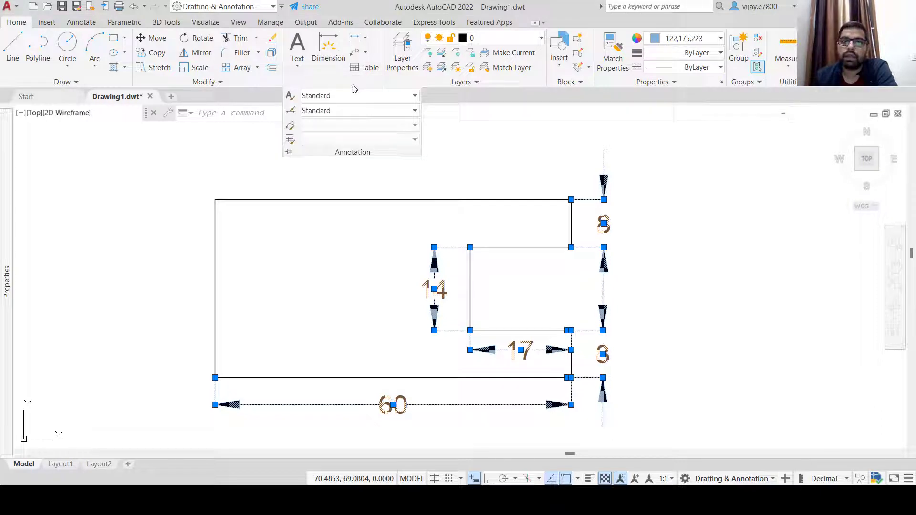
Modify the Standard dimension style to text height 2 and arrow size 2.18
{"action": "left_click", "coordinate": [292, 113]}
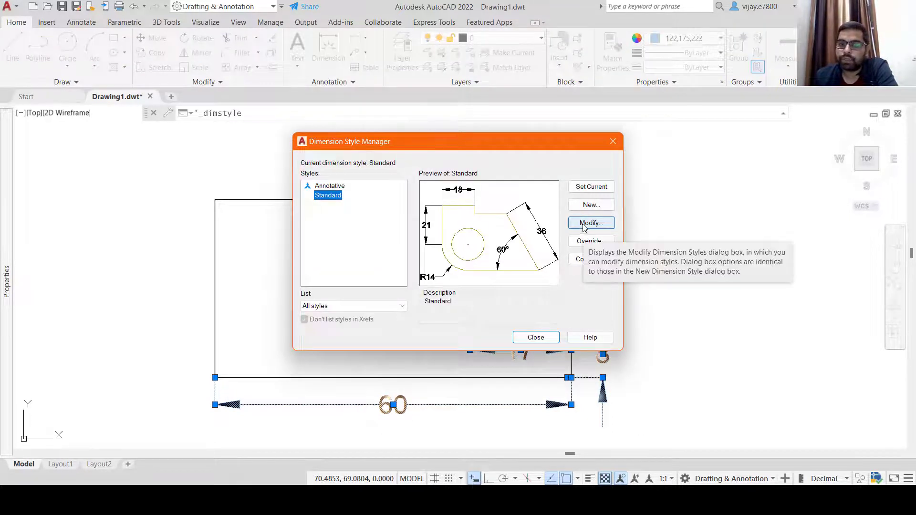
{"action": "left_click", "coordinate": [586, 225]}
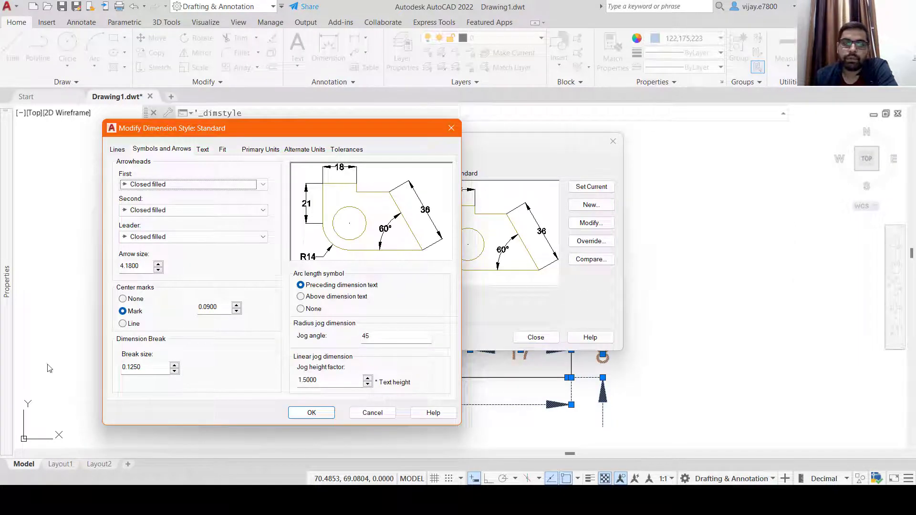
{"action": "left_click", "coordinate": [204, 150]}
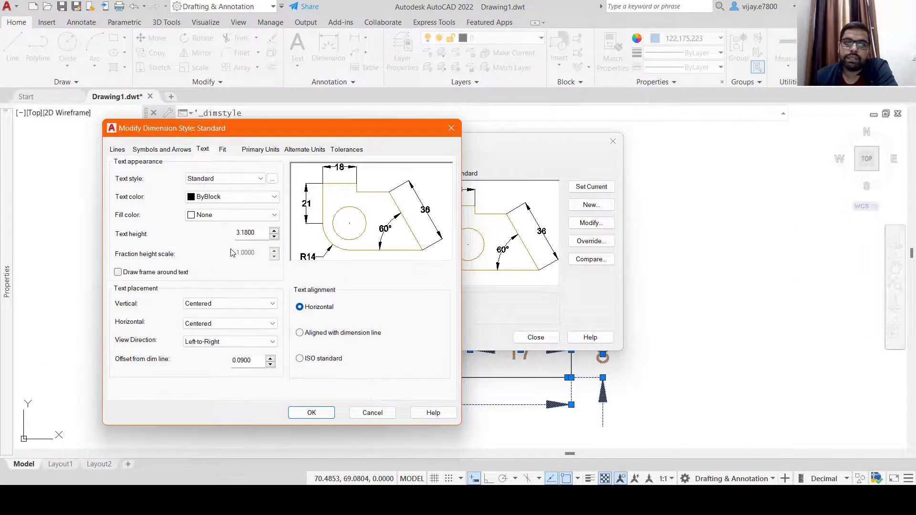
{"action": "left_click", "coordinate": [242, 233]}
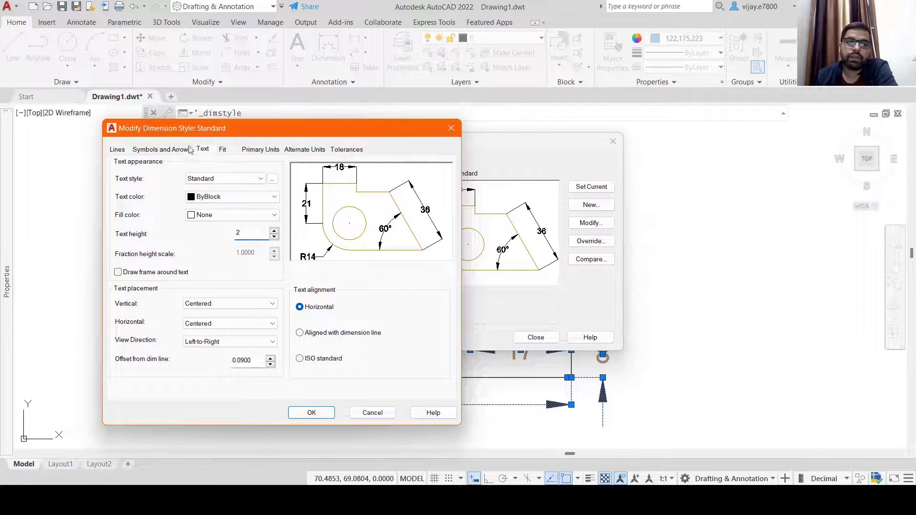
{"action": "left_click", "coordinate": [170, 150]}
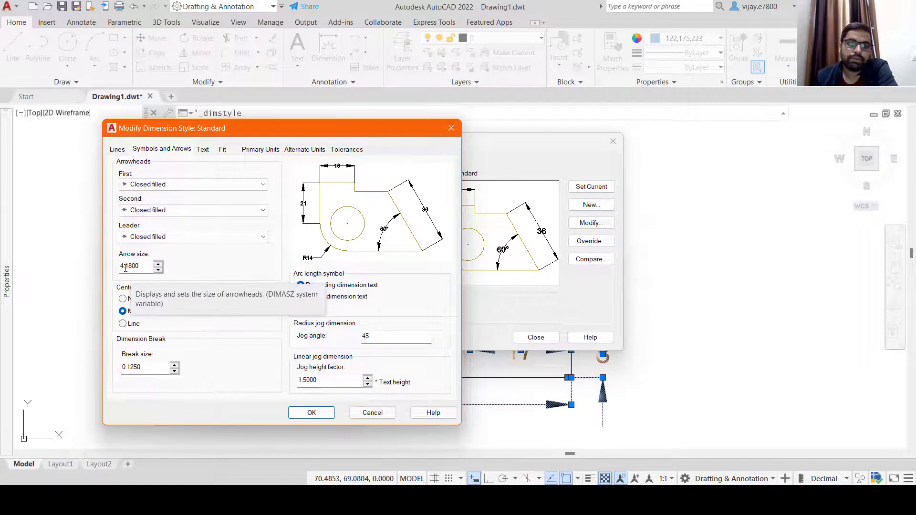
{"action": "left_click_drag", "start_coordinate": [123, 266], "coordinate": [115, 266]}
{"action": "type", "text": "2"}
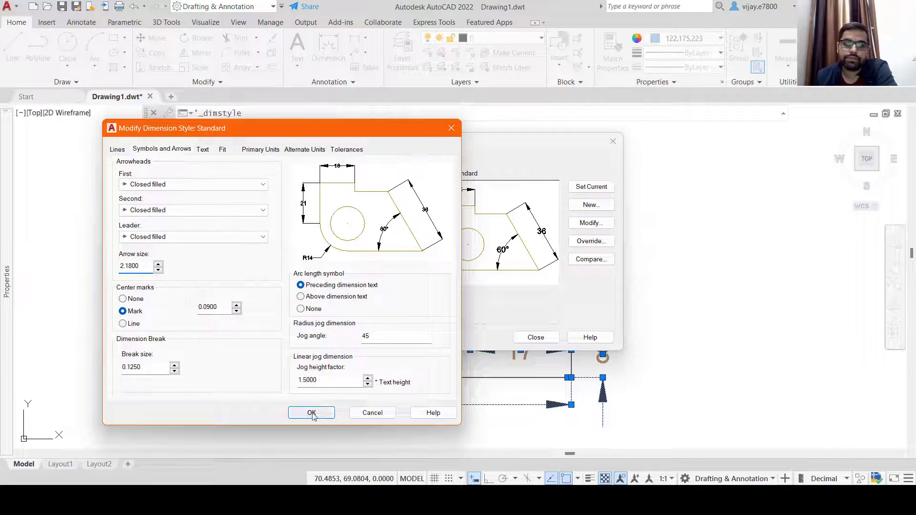
{"action": "left_click", "coordinate": [311, 414]}
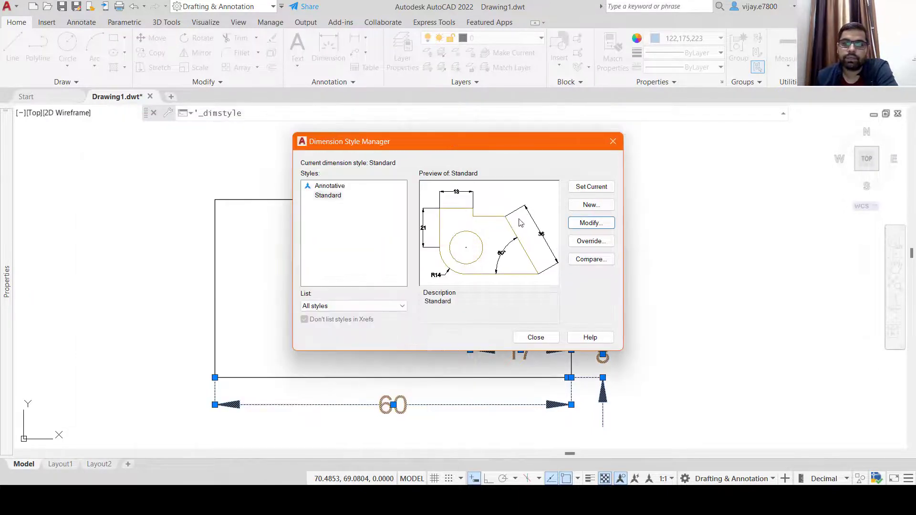
{"action": "left_click", "coordinate": [535, 338]}
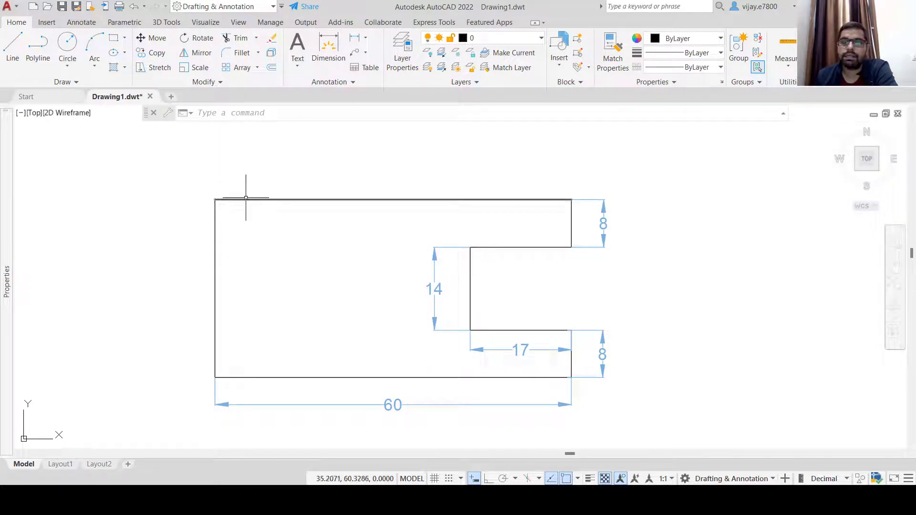
Pick the outline's top edge and use Select Similar to select all its lines, excluding dimensions
{"action": "left_click", "coordinate": [289, 222]}
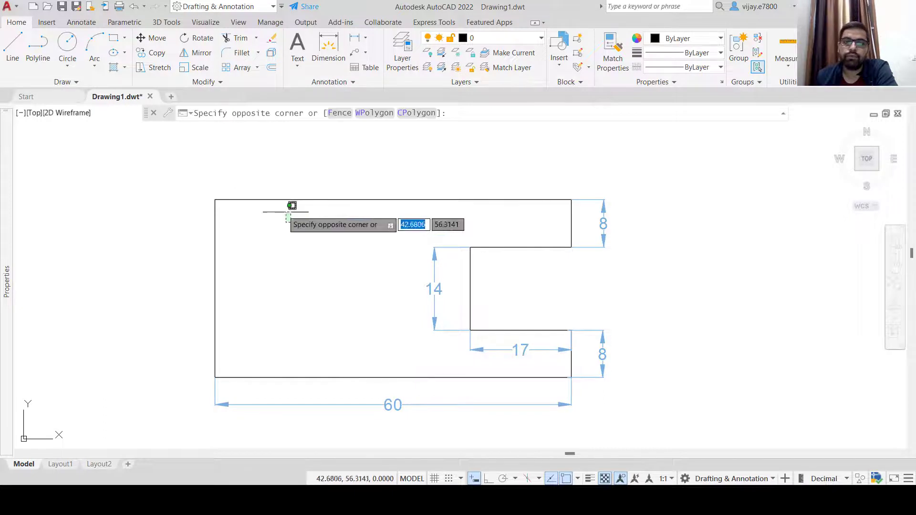
{"action": "left_click", "coordinate": [260, 187]}
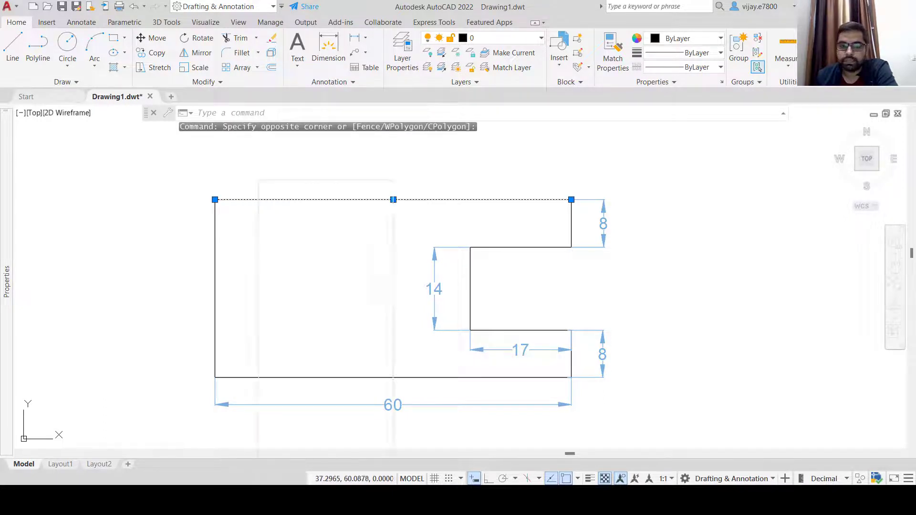
{"action": "right_click", "coordinate": [258, 198]}
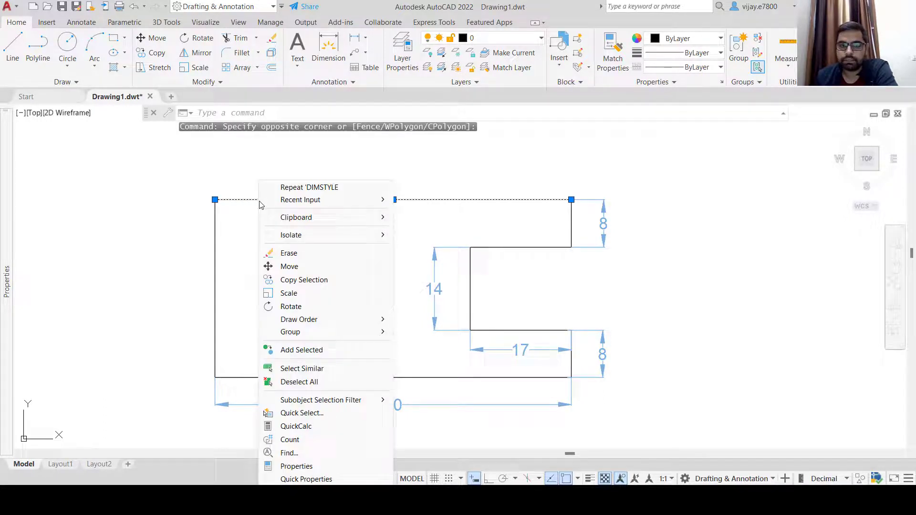
{"action": "left_click", "coordinate": [305, 369]}
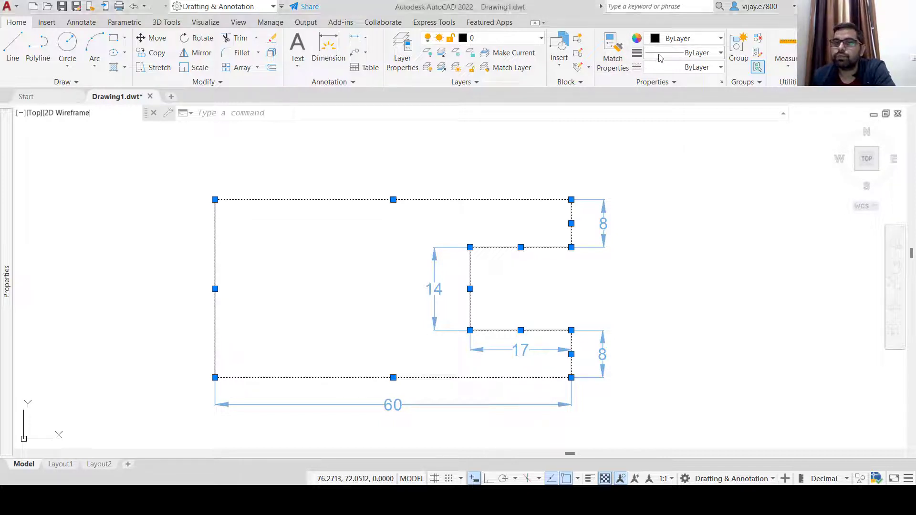
Assign a 0.60 mm lineweight to the selected outline lines
{"action": "left_click", "coordinate": [701, 57]}
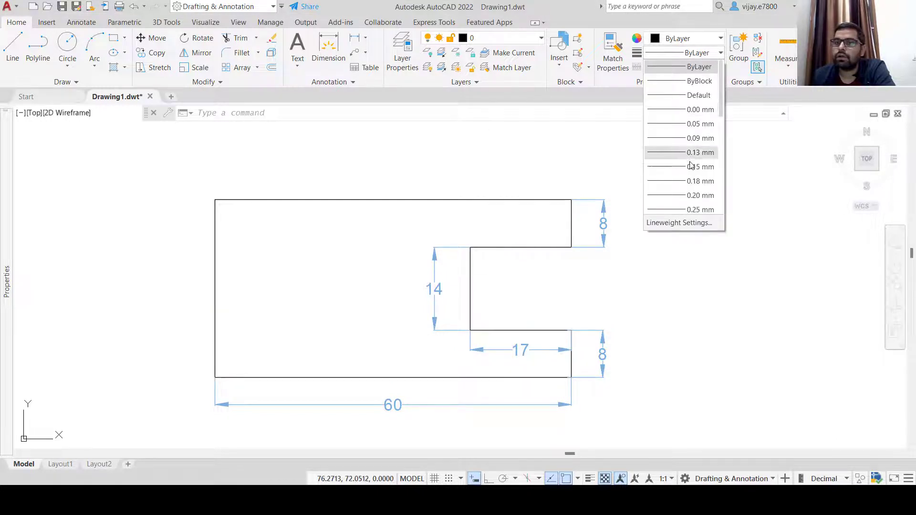
{"action": "scroll", "coordinate": [690, 167], "scroll_direction": "down", "scroll_amount": 3}
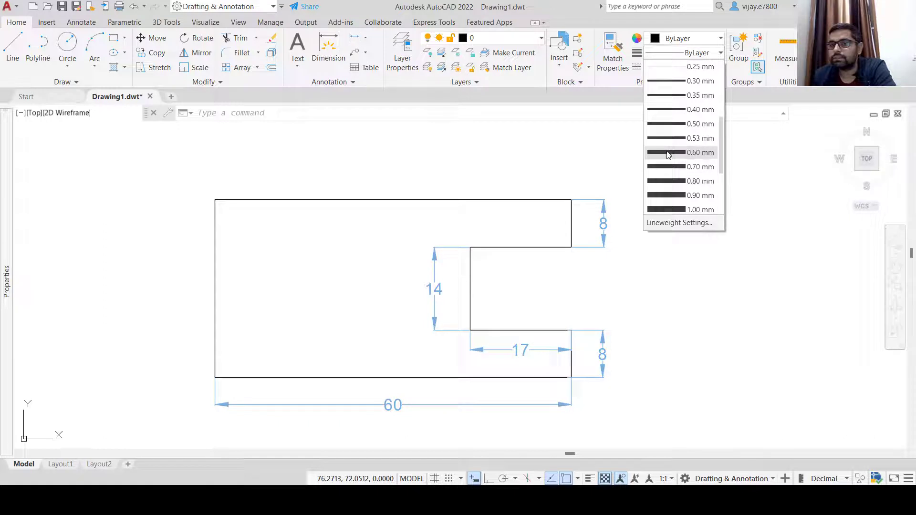
{"action": "left_click", "coordinate": [666, 153]}
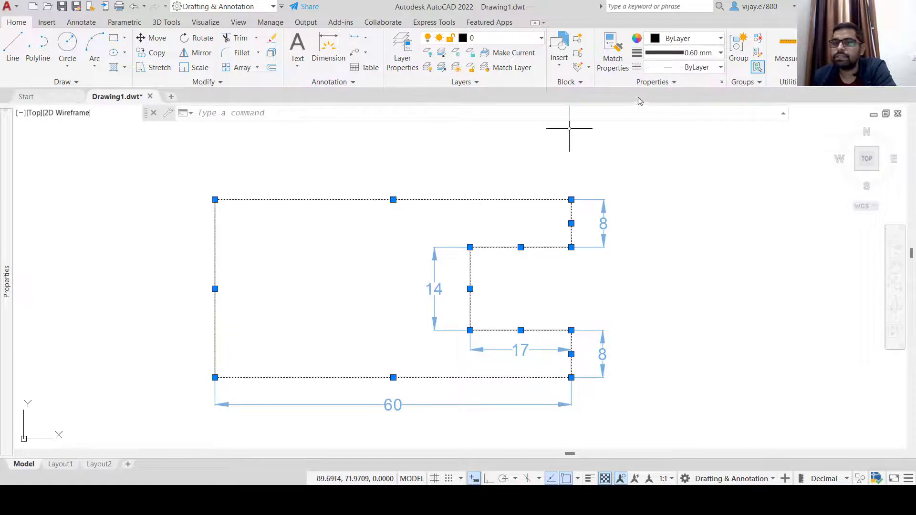
Turn on Display Lineweight in Lineweight Settings so the outline shows thick
{"action": "left_click", "coordinate": [696, 56]}
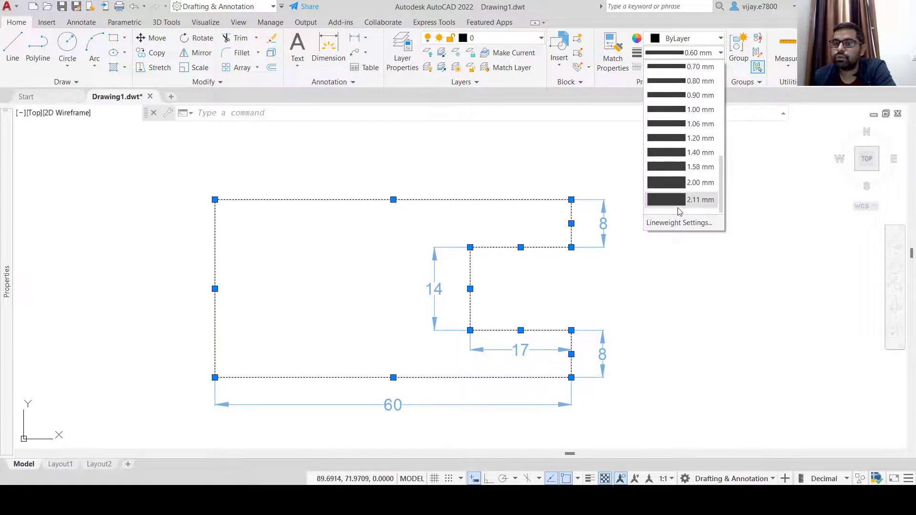
{"action": "left_click", "coordinate": [671, 224]}
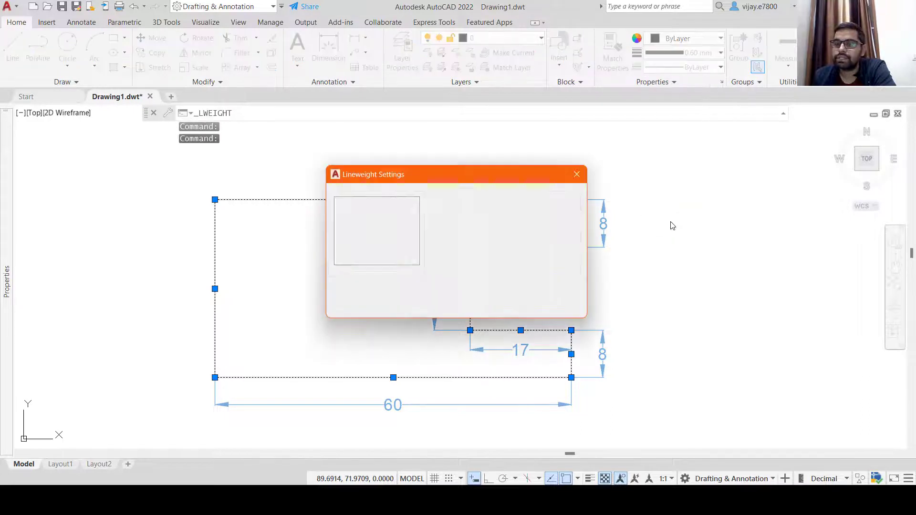
{"action": "left_click", "coordinate": [452, 222]}
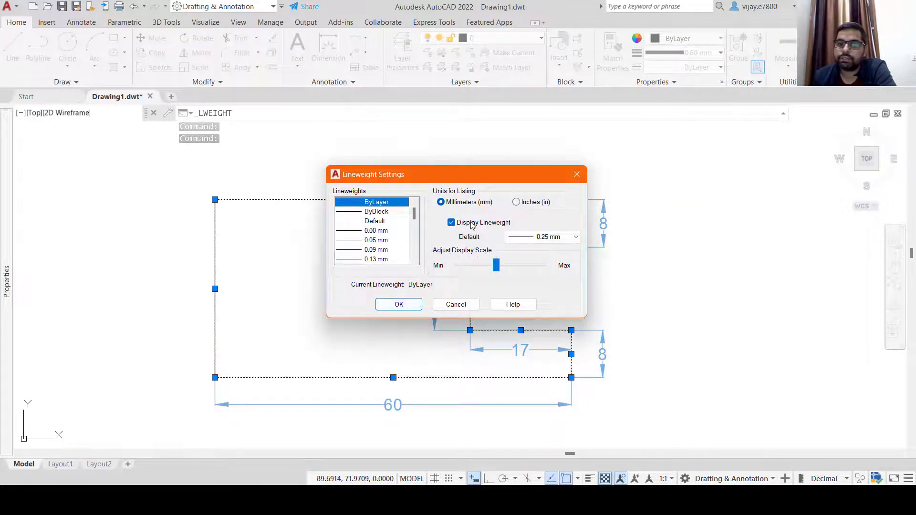
{"action": "left_click", "coordinate": [389, 305]}
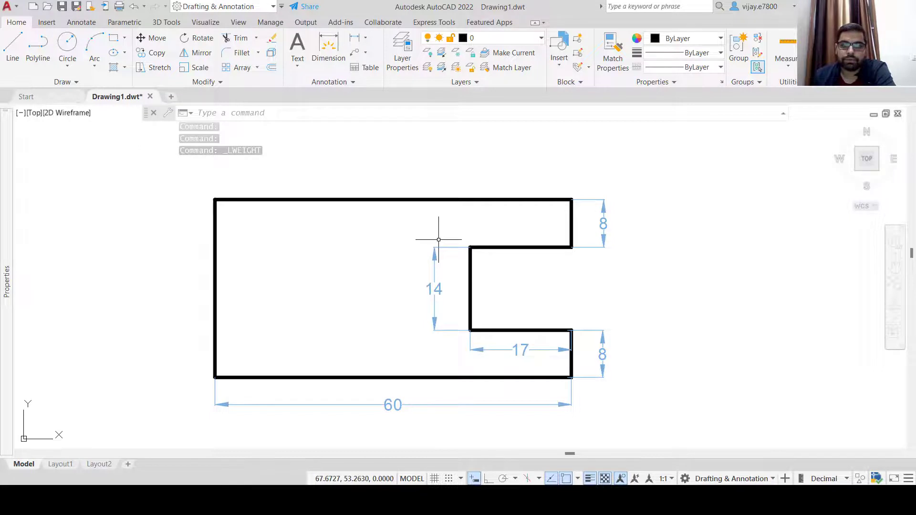
{"action": "scroll", "coordinate": [634, 262], "scroll_direction": "down", "scroll_amount": 2}
Pan to free space, start LINE there, and draw the 60-unit bottom edge at 0°
{"action": "middle_click_drag", "start_coordinate": [668, 272], "coordinate": [370, 277]}
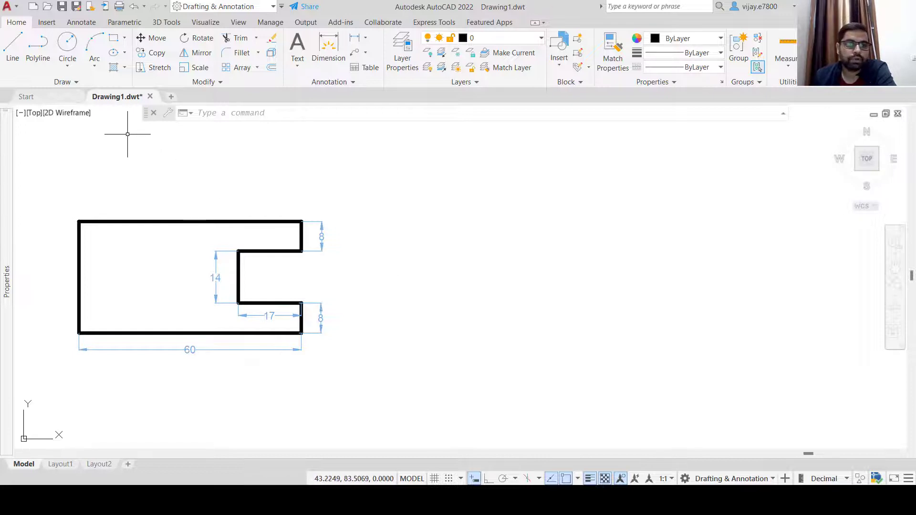
{"action": "left_click", "coordinate": [10, 48]}
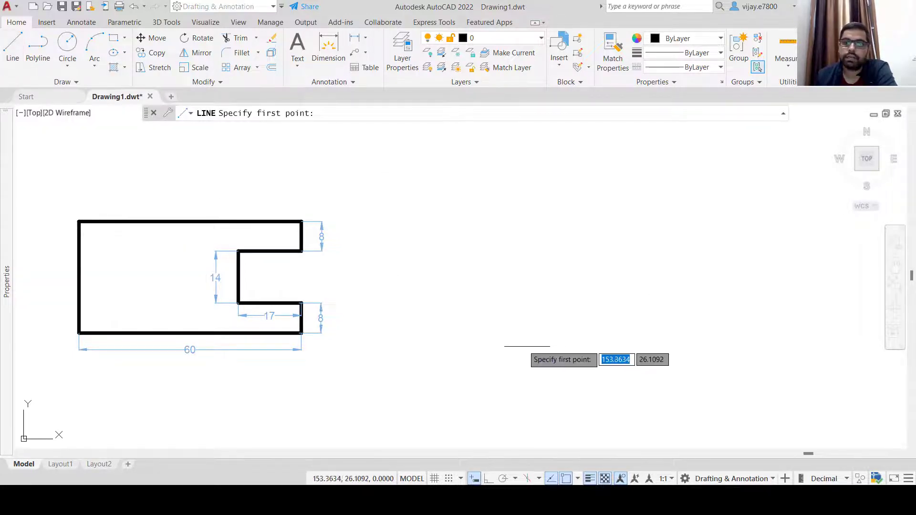
{"action": "left_click", "coordinate": [472, 338]}
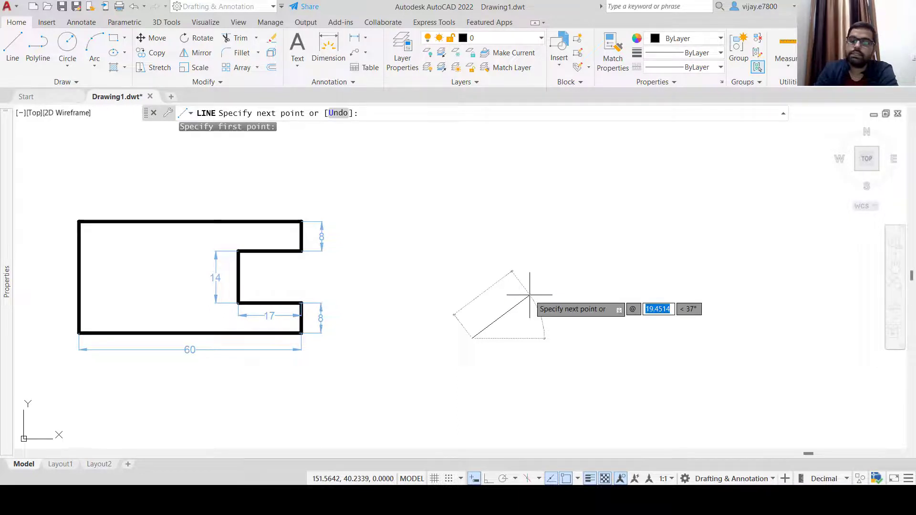
{"action": "type", "text": "60"}
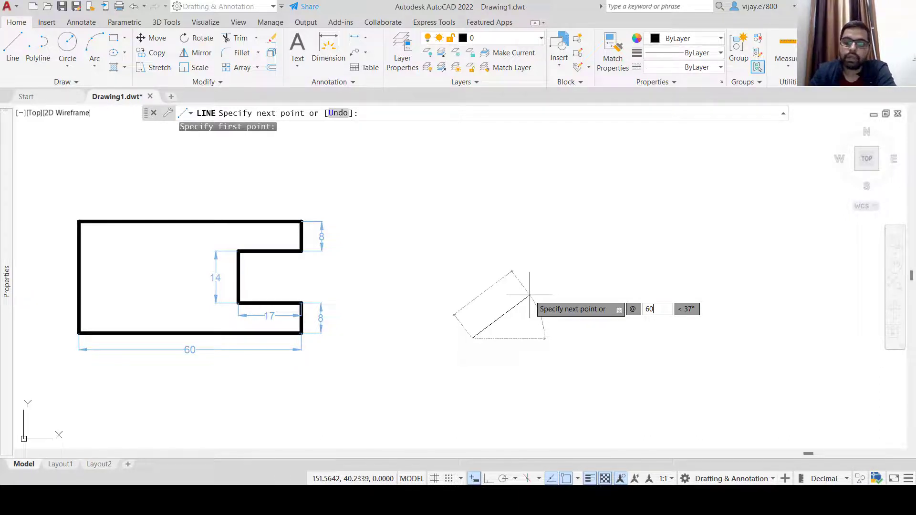
{"action": "key", "text": "Tab"}
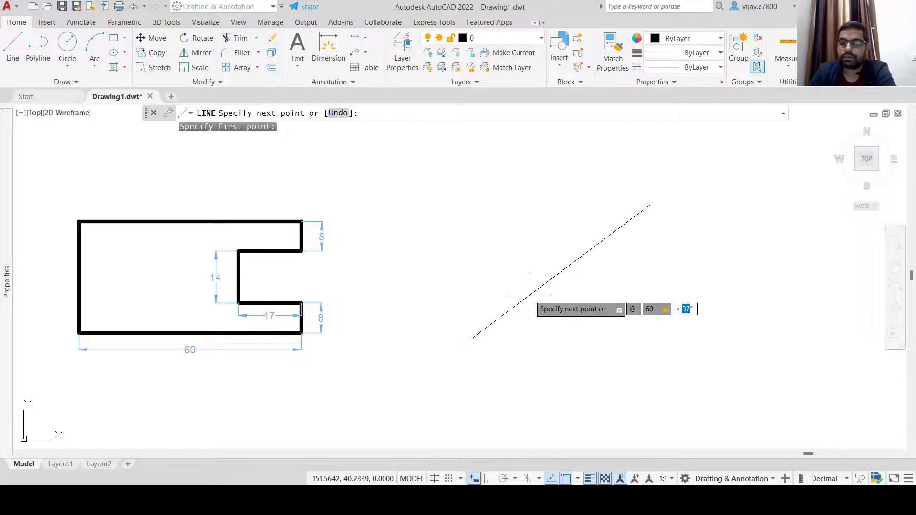
{"action": "type", "text": "0"}
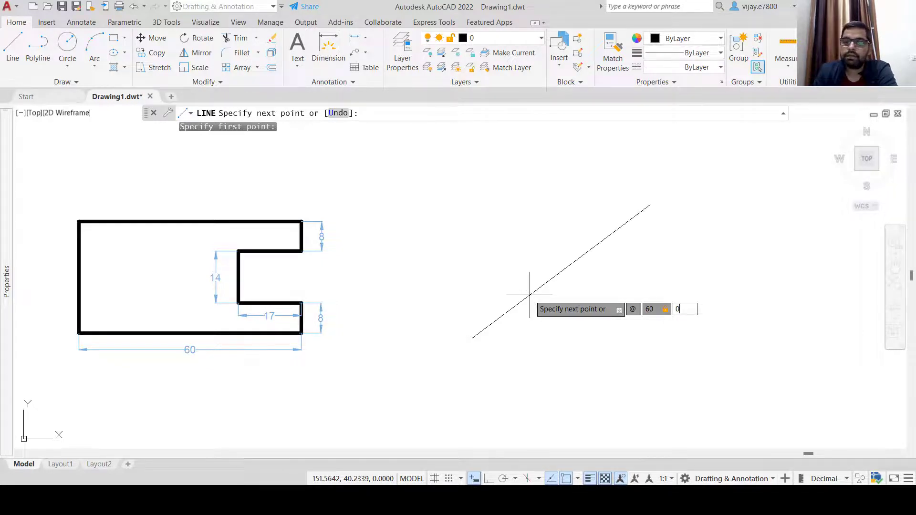
{"action": "key", "text": "Return"}
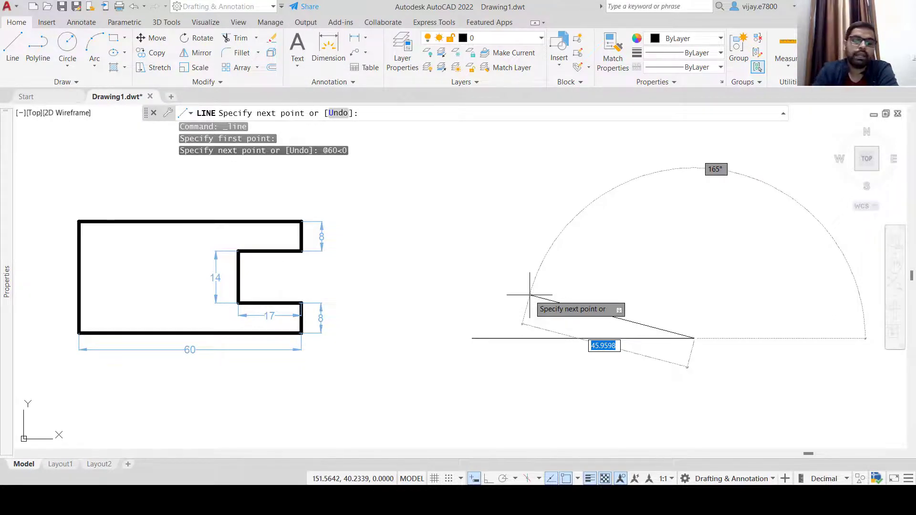
Draw the 8-unit edge at 90° and enter the 17-unit length for the next edge
{"action": "type", "text": "@"}
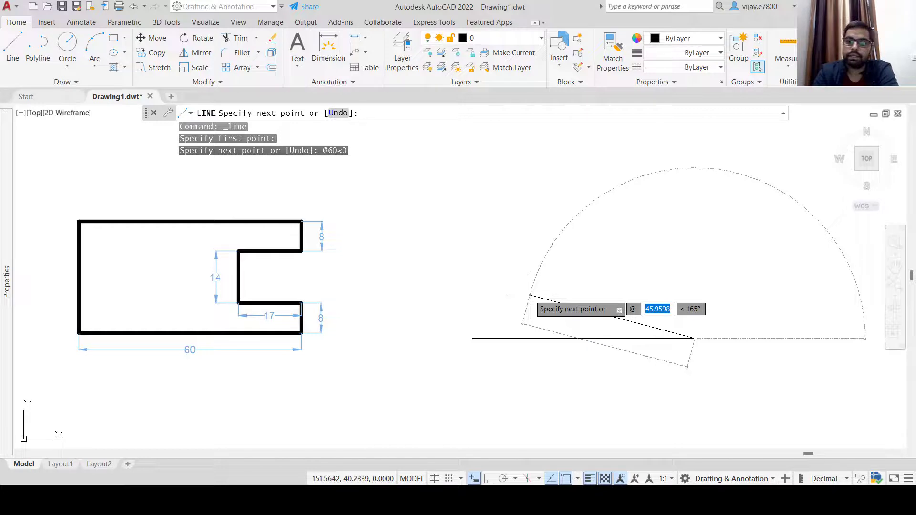
{"action": "type", "text": "8"}
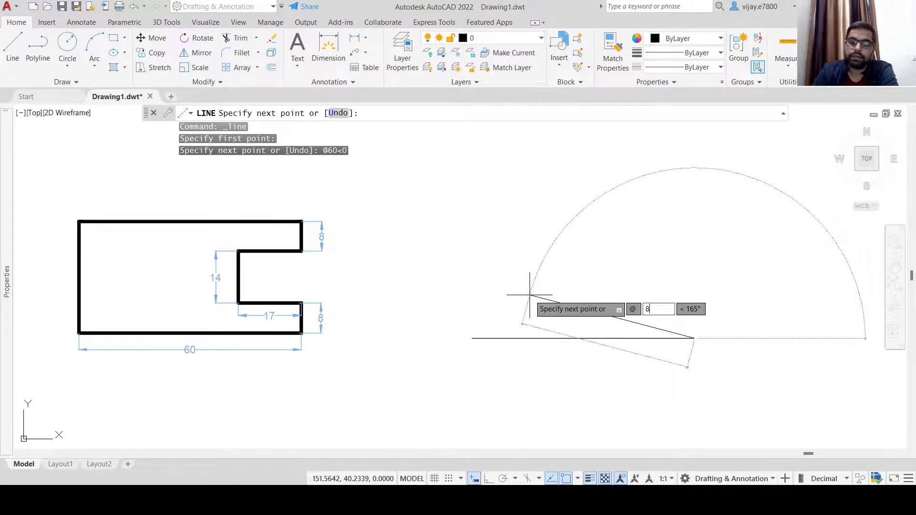
{"action": "key", "text": "Tab"}
{"action": "type", "text": "90"}
{"action": "key", "text": "Return"}
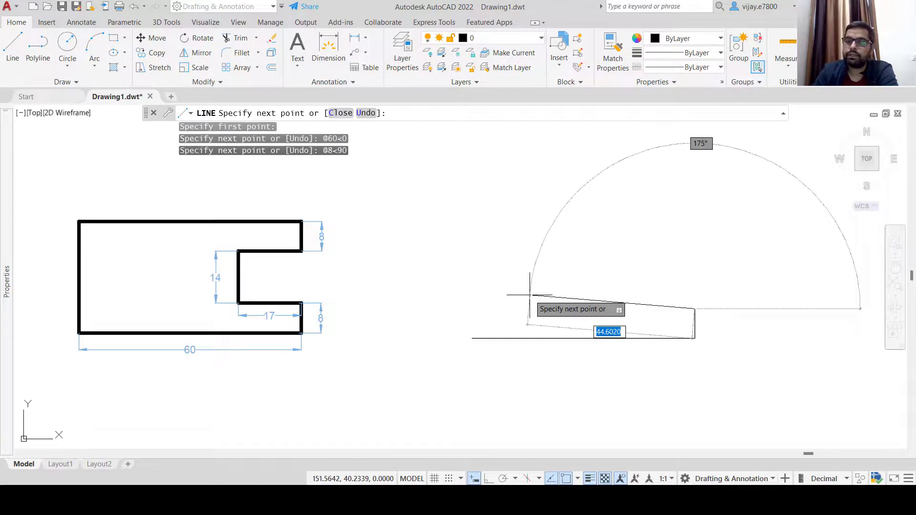
{"action": "type", "text": "@1"}
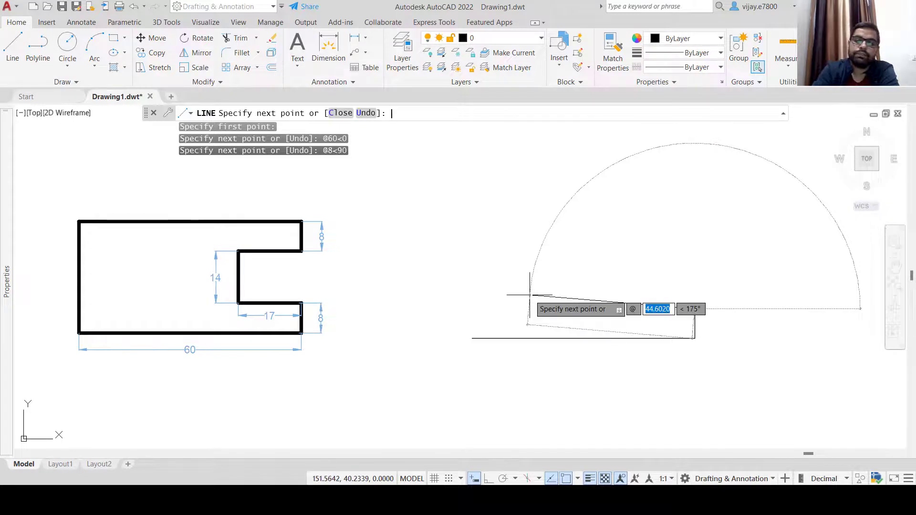
{"action": "type", "text": "7"}
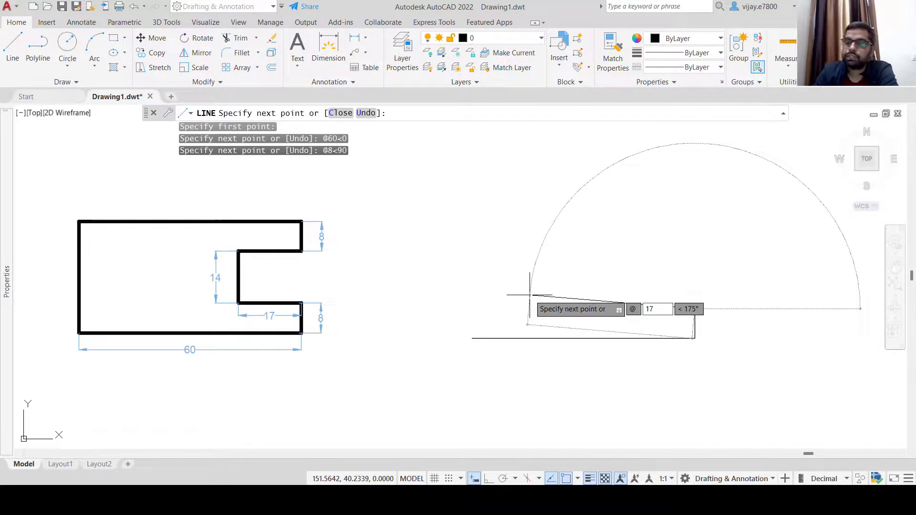
{"action": "key", "text": "Tab"}
Draw the slot edges: 17 at 180°, 14 at 90°, and 17 at 0°
{"action": "type", "text": "180"}
{"action": "key", "text": "Return"}
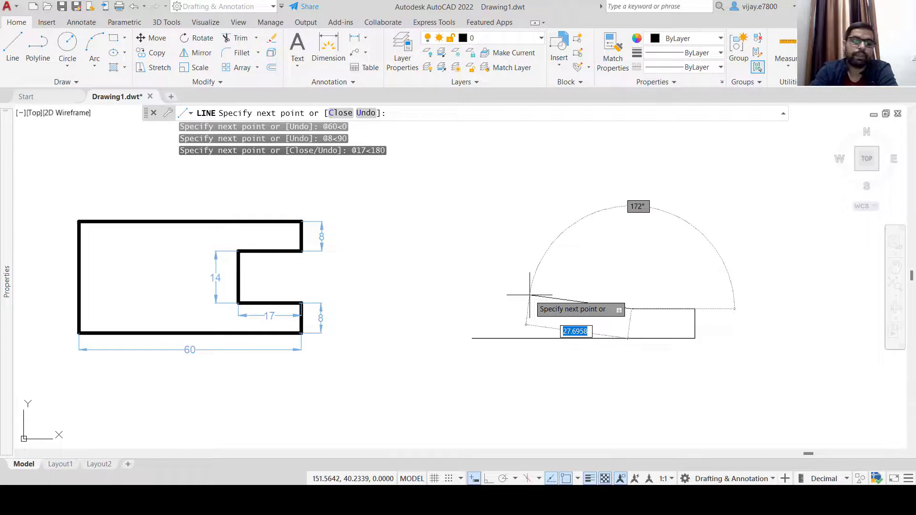
{"action": "type", "text": "@"}
{"action": "type", "text": "14"}
{"action": "key", "text": "Tab"}
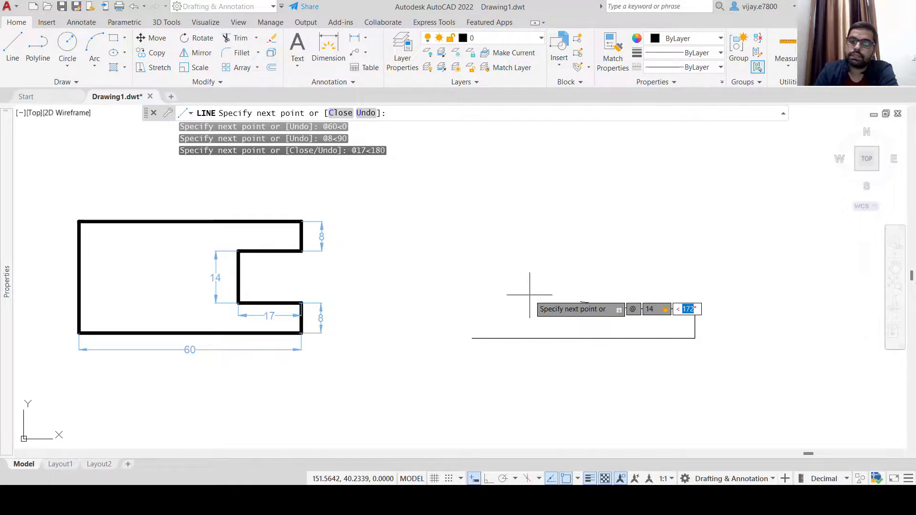
{"action": "type", "text": "90"}
{"action": "key", "text": "Return"}
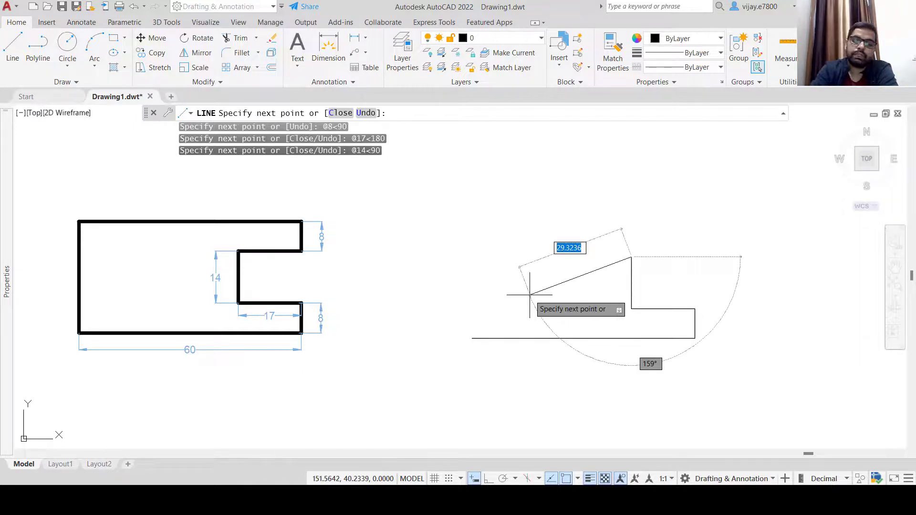
{"action": "type", "text": "@"}
{"action": "type", "text": "17"}
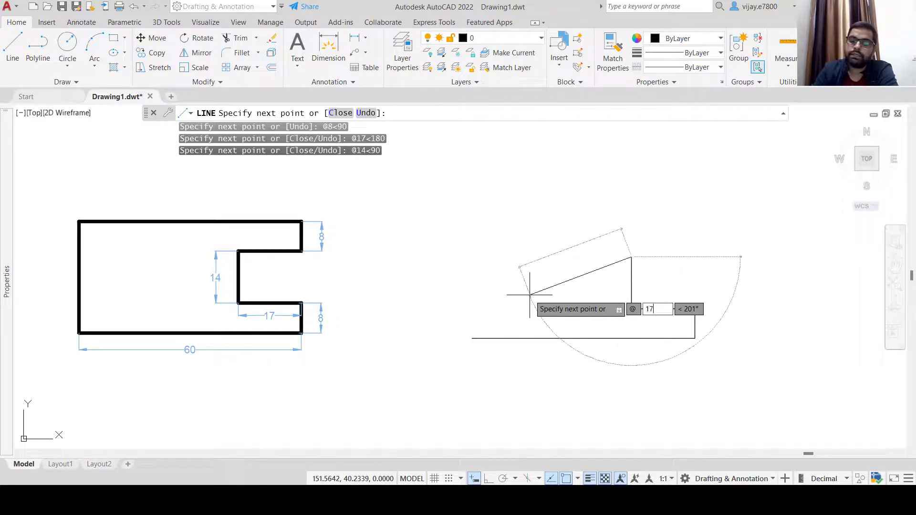
{"action": "key", "text": "Tab"}
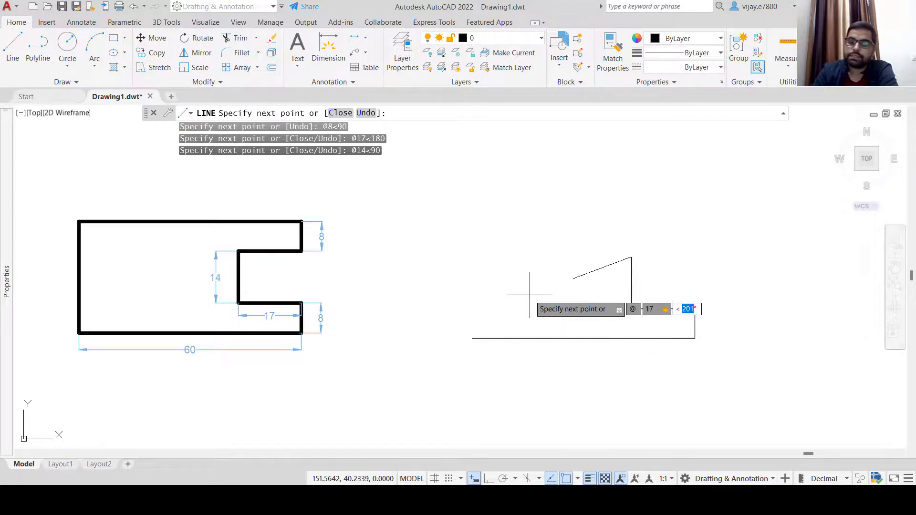
{"action": "type", "text": "0"}
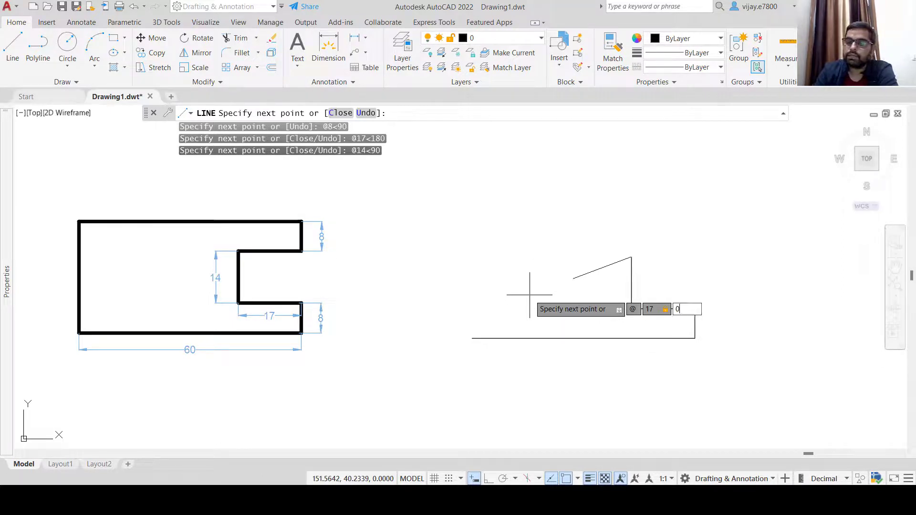
{"action": "key", "text": "Return"}
Finish with the 8-unit edge at 90°, 60-unit top at 180°, and 30-unit left edge at -90°
{"action": "type", "text": "@"}
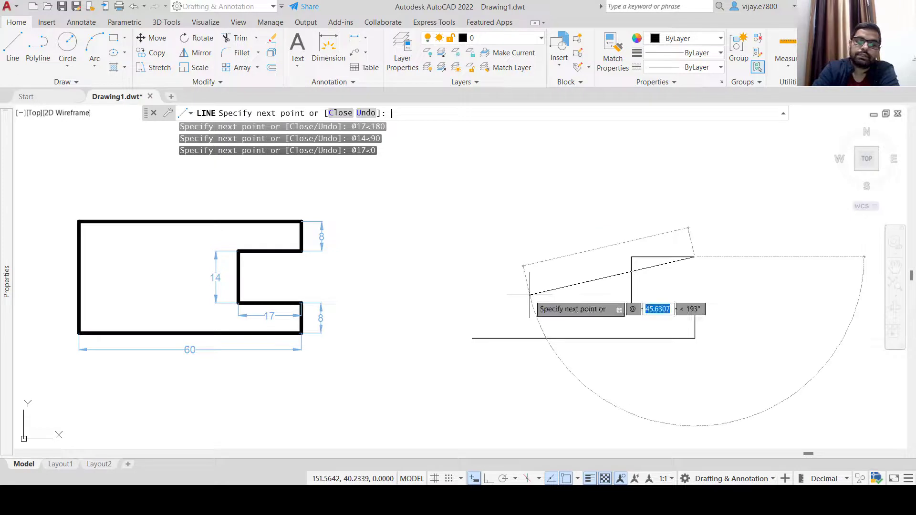
{"action": "type", "text": "8"}
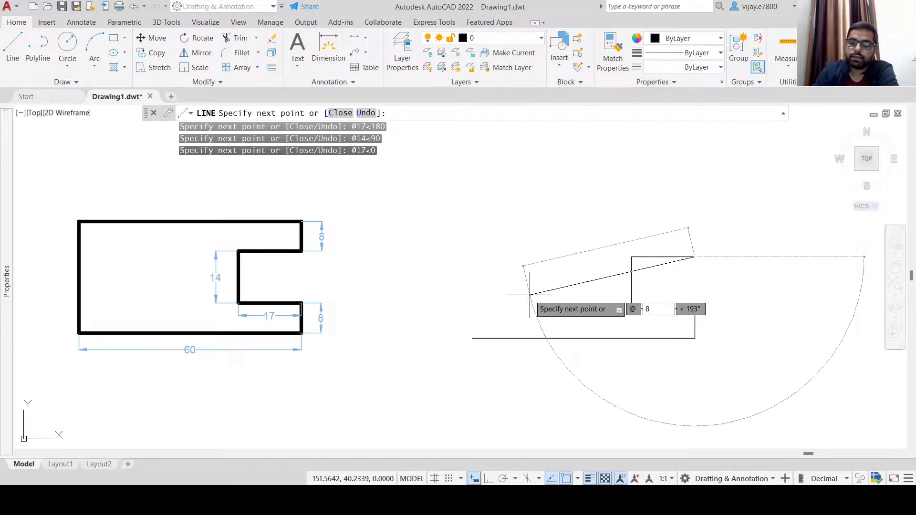
{"action": "key", "text": "Tab"}
{"action": "type", "text": "90"}
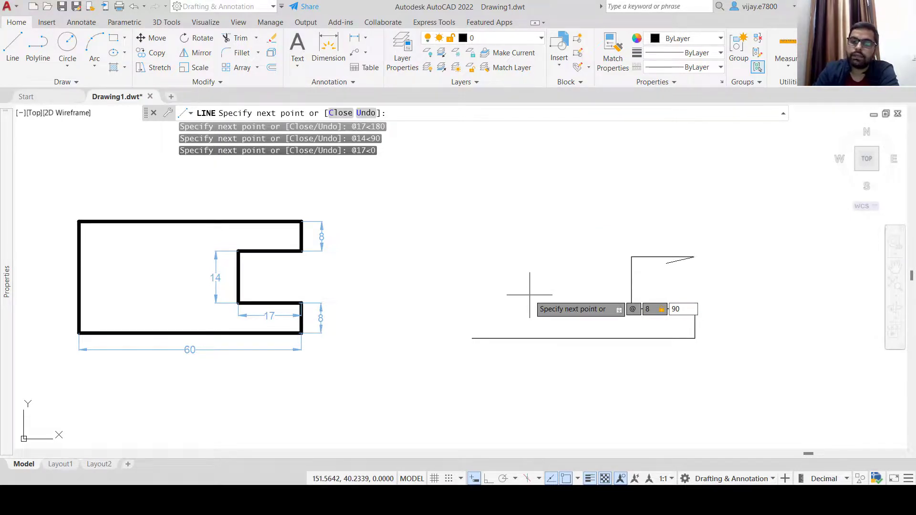
{"action": "key", "text": "Return"}
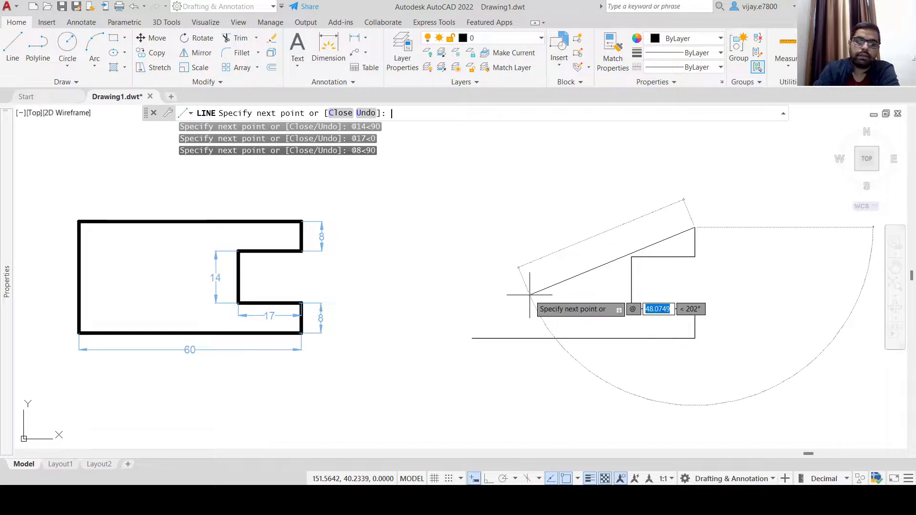
{"action": "type", "text": "60"}
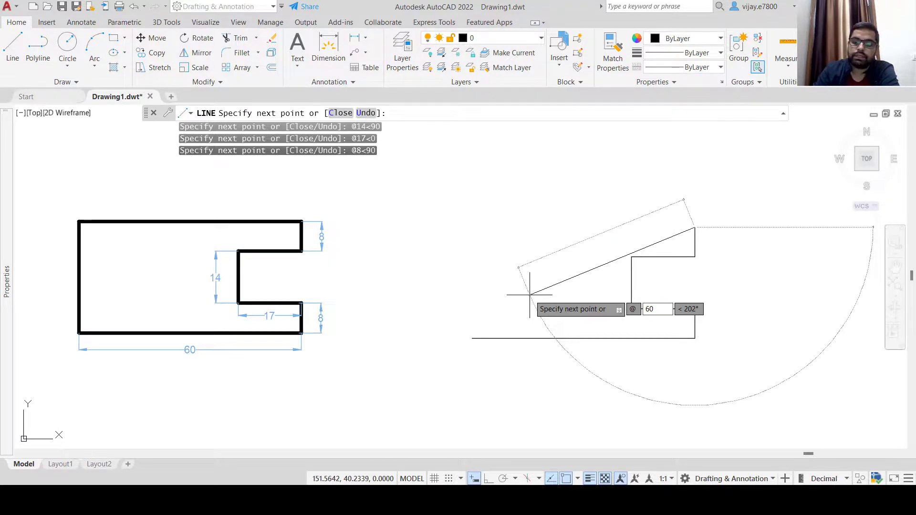
{"action": "key", "text": "Tab"}
{"action": "type", "text": "180"}
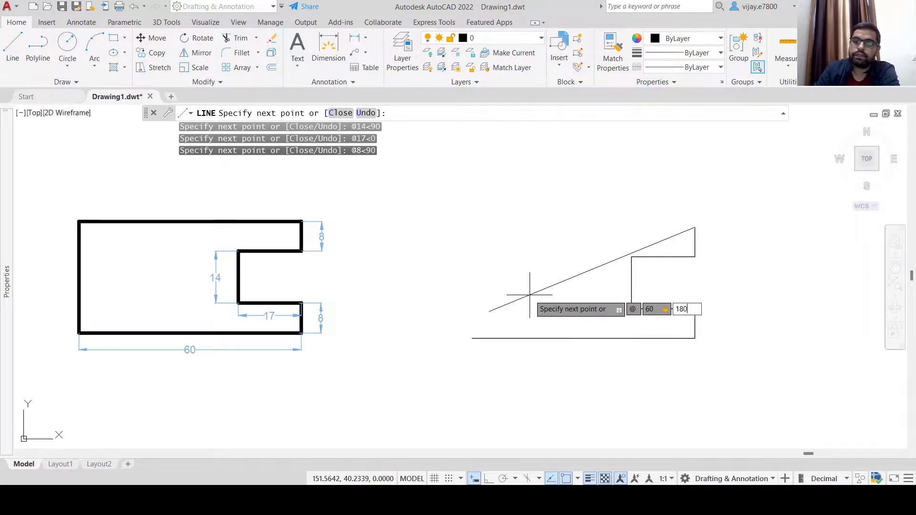
{"action": "key", "text": "Return"}
{"action": "type", "text": "@30"}
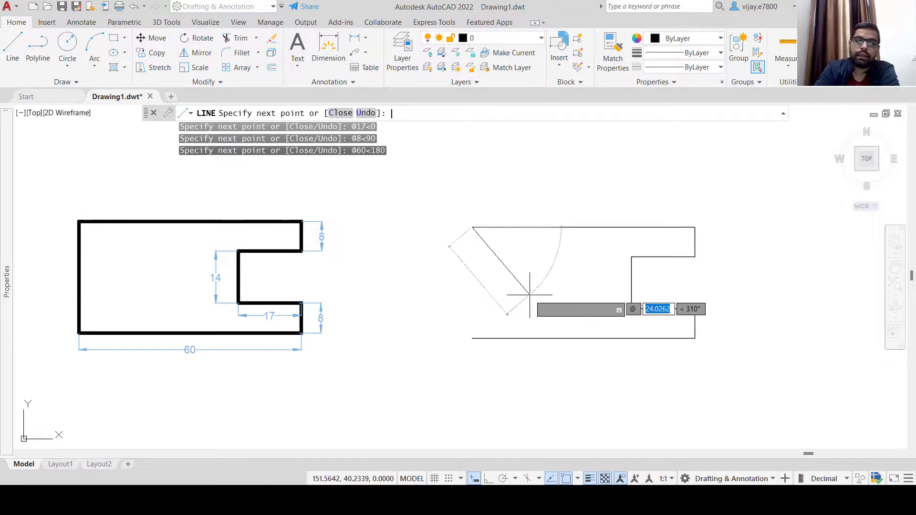
{"action": "key", "text": "Tab"}
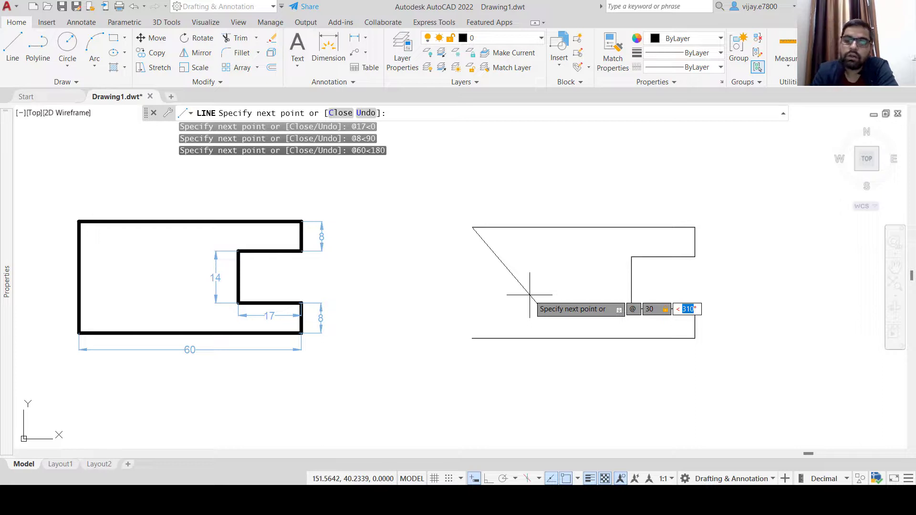
{"action": "type", "text": "-90"}
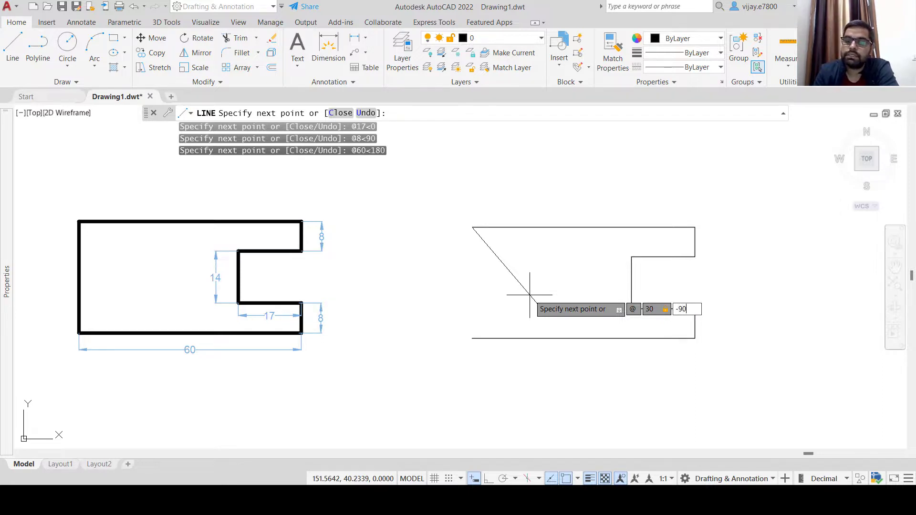
{"action": "key", "text": "Return"}
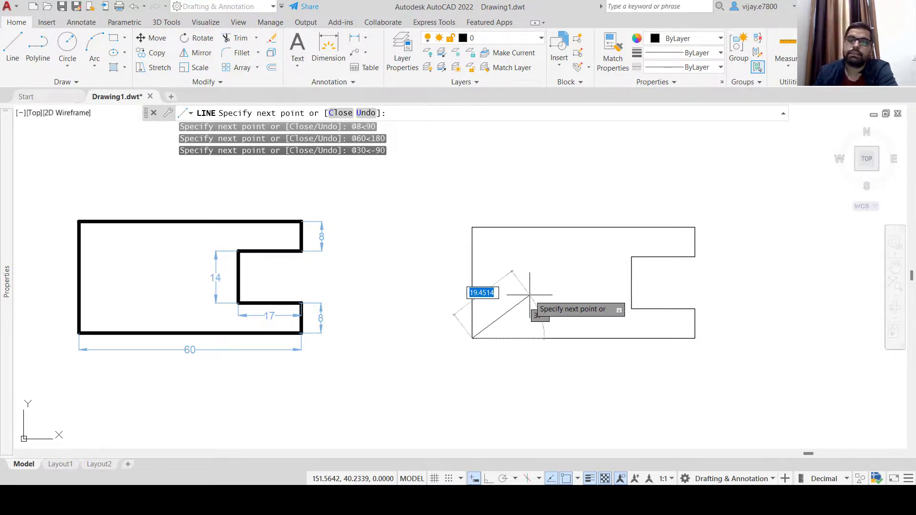
{"action": "right_click", "coordinate": [420, 308]}
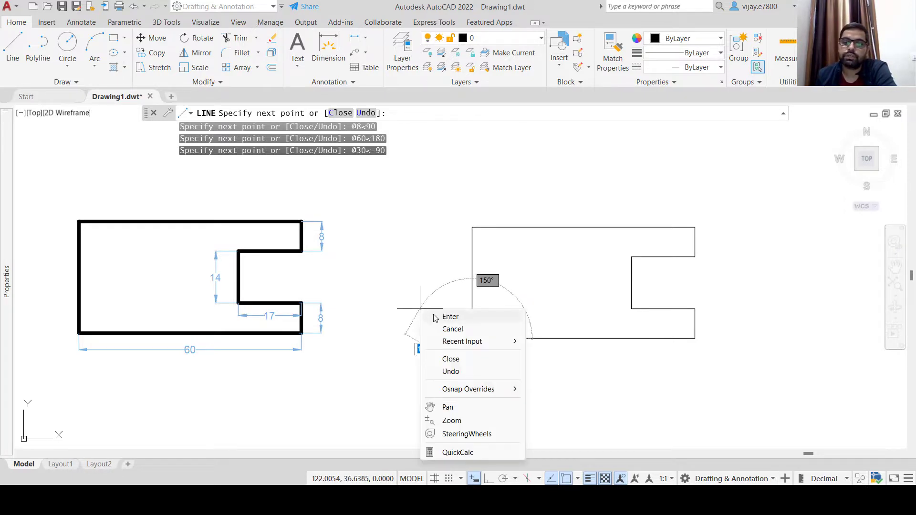